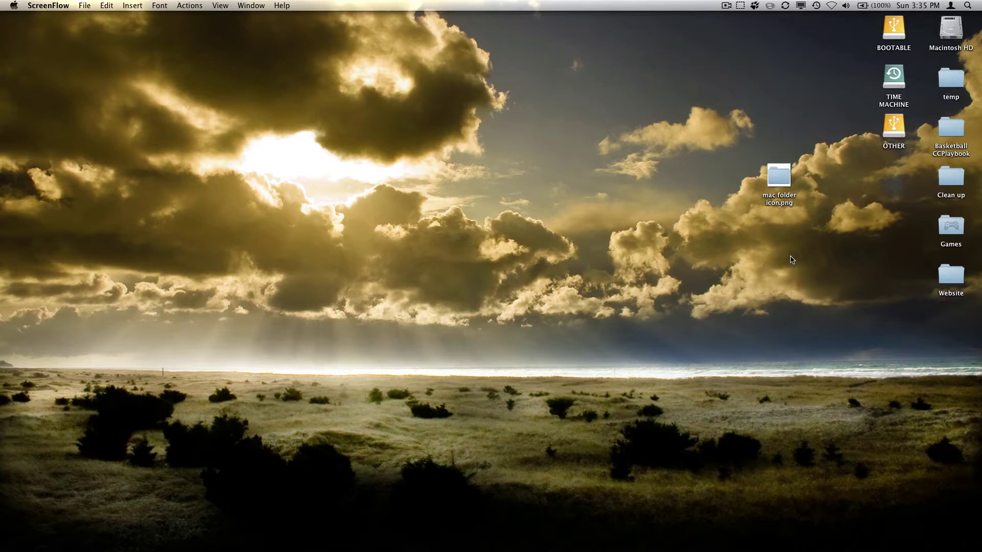
Move mac folder icon.png slightly left on the desktop and preview it in Quick Look, then close it.
mouse_move(681, 547)
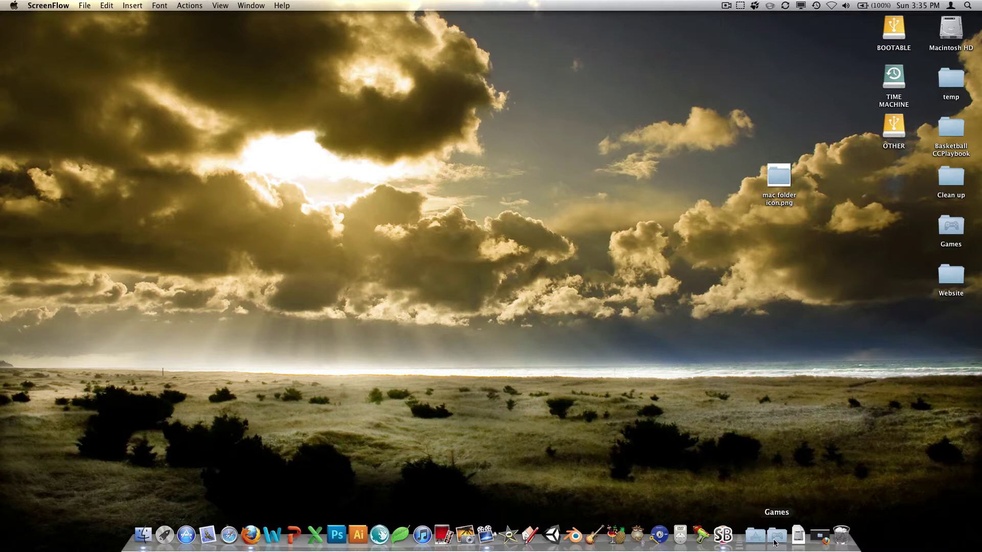
click(784, 381)
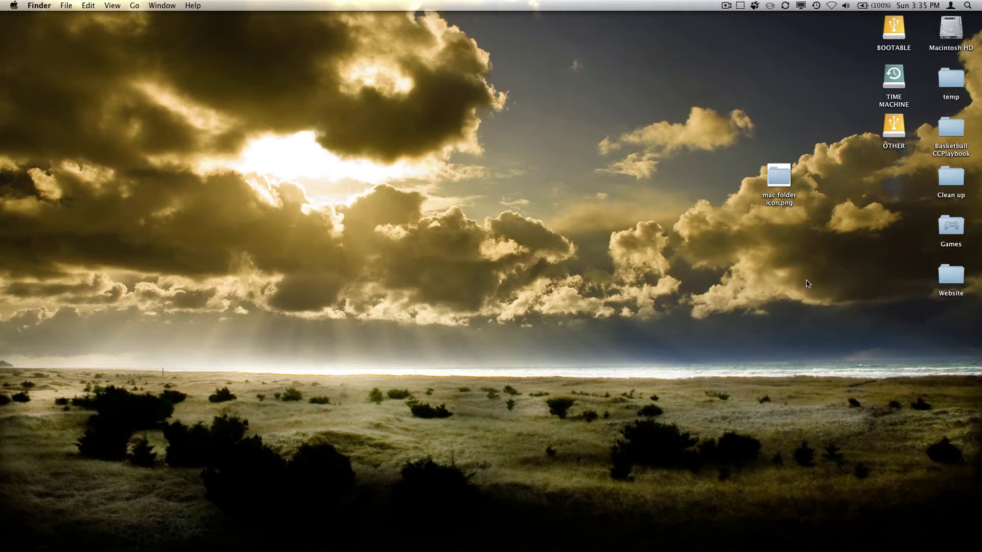
mouse_move(335, 550)
drag(790, 172, 734, 181)
key(space)
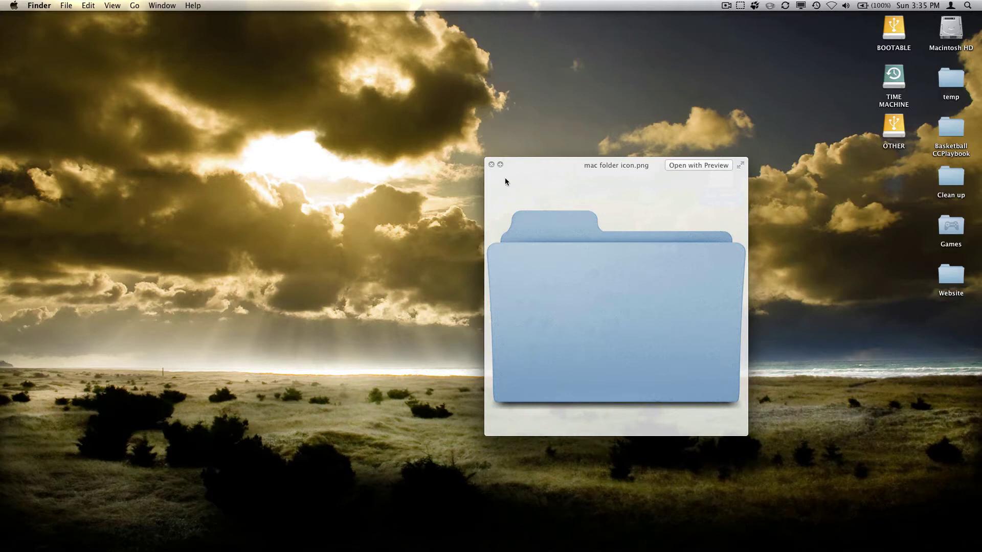
click(491, 165)
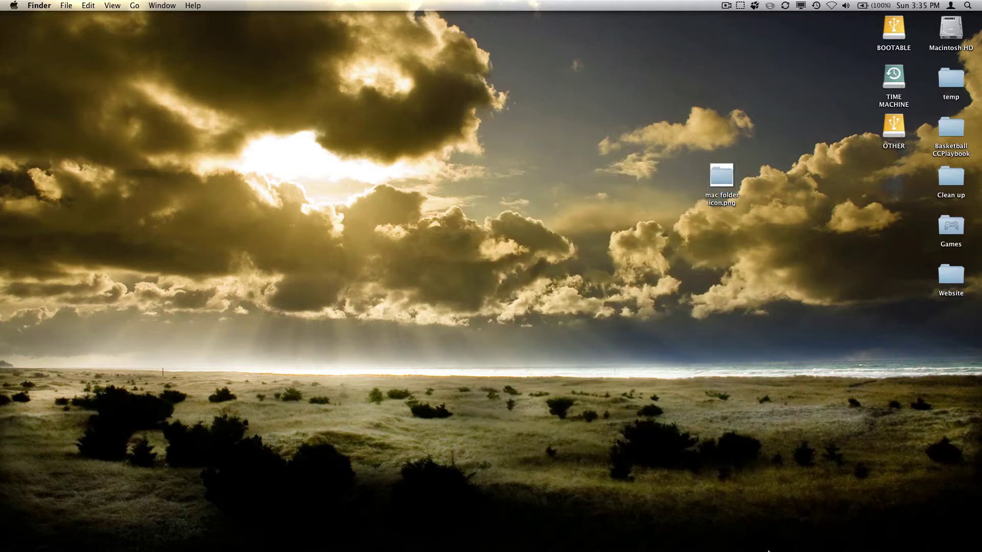
Open a new Firefox window and run a Google search for 'movie reel'.
mouse_move(768, 550)
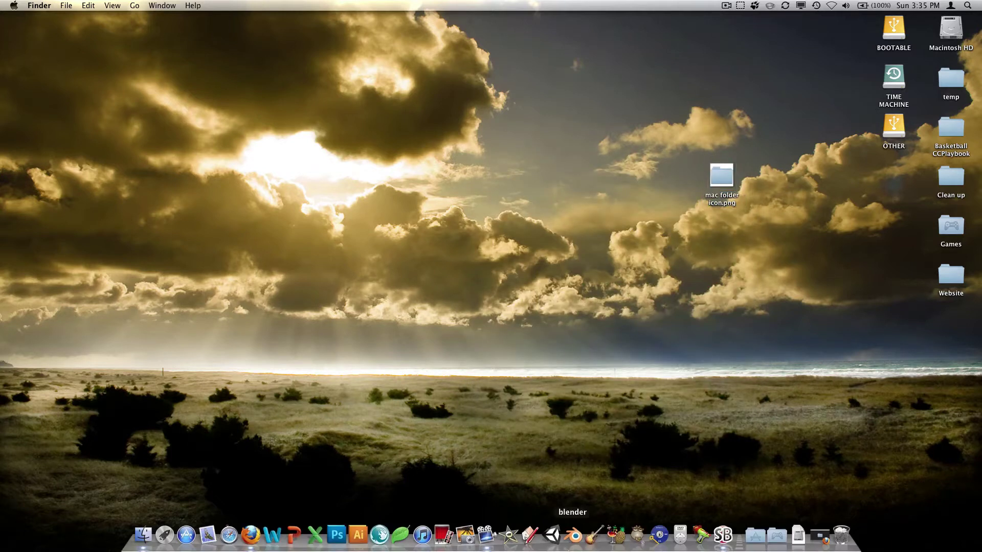
right_click(254, 545)
click(271, 458)
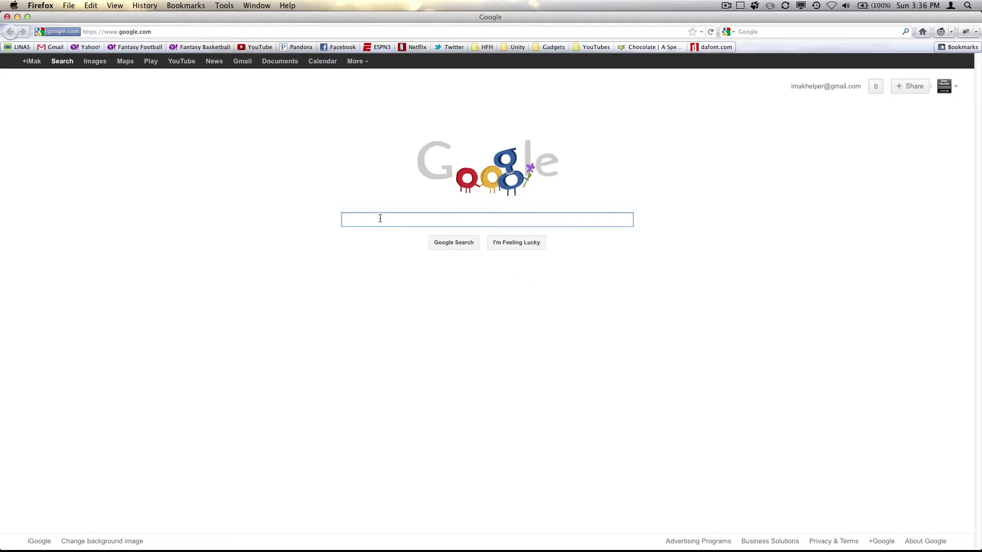
click(728, 4)
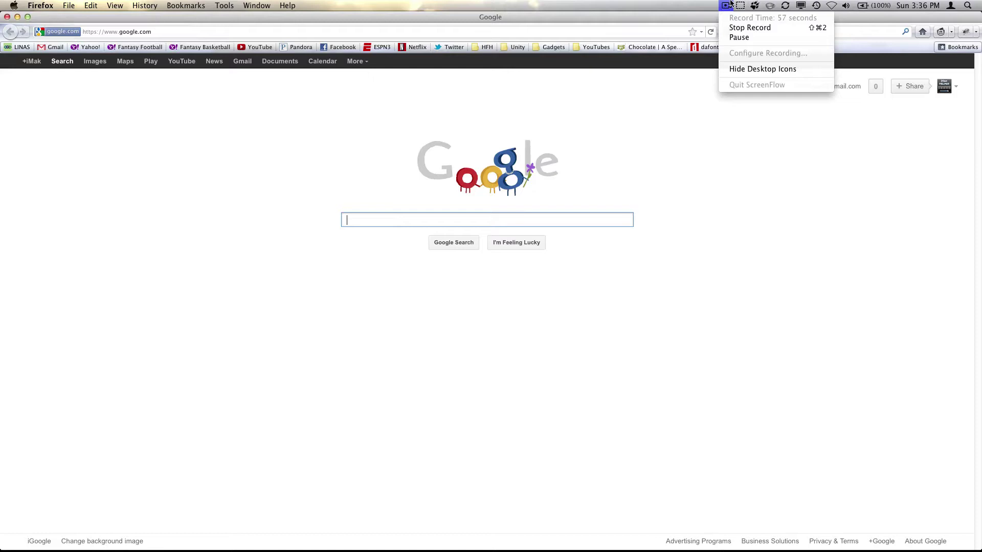
click(733, 38)
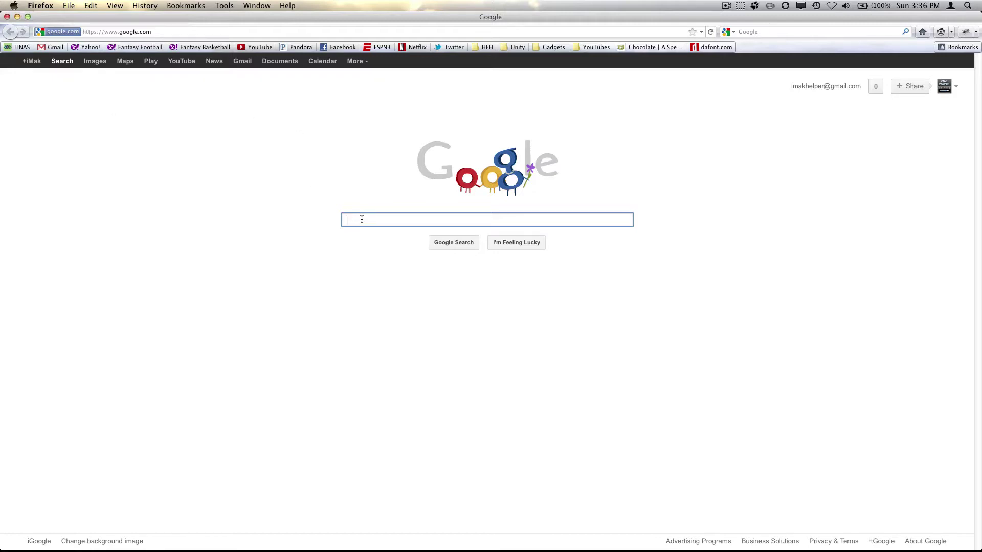
text(movie)
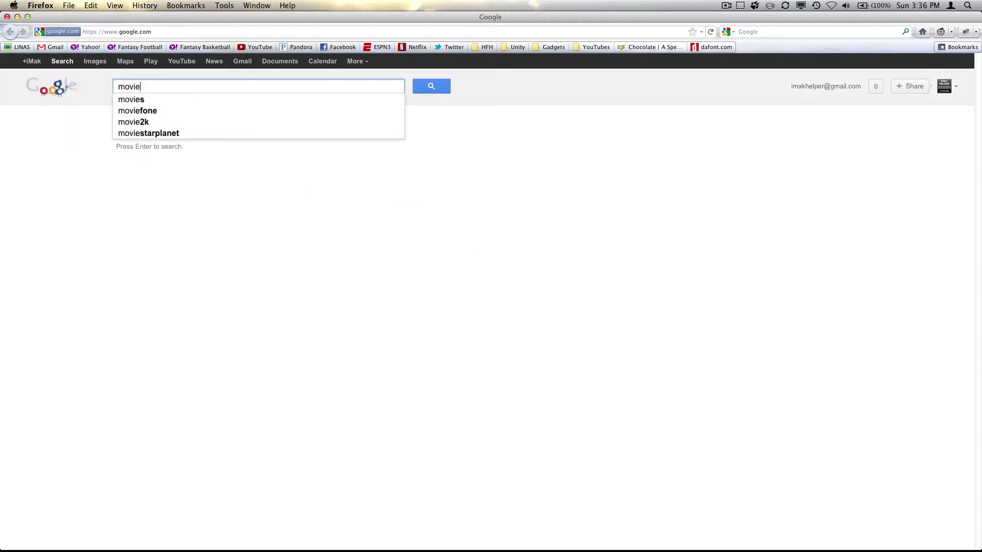
text( reel)
key(Return)
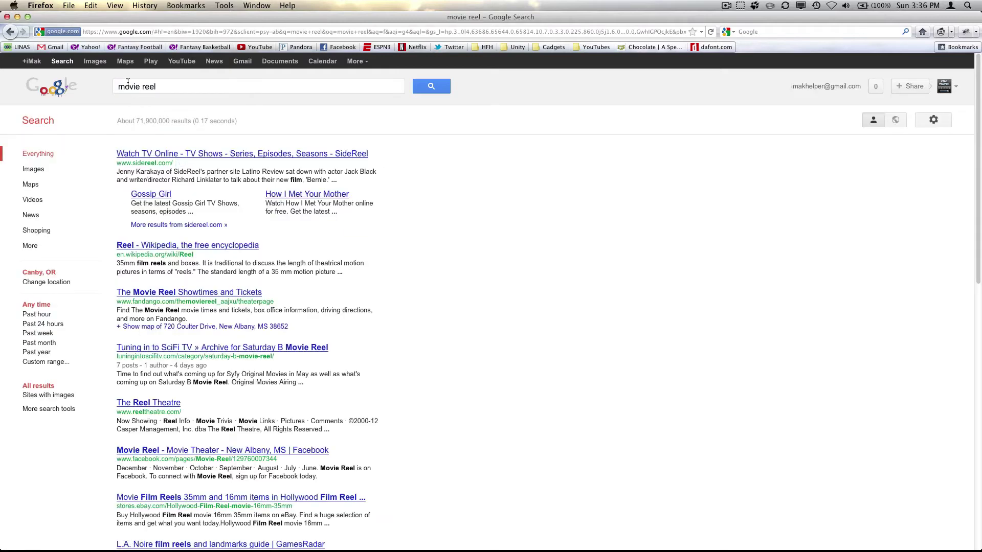
From the image results, save the full-size reel picture as camera-film-icon.jpg to the Desktop.
click(106, 62)
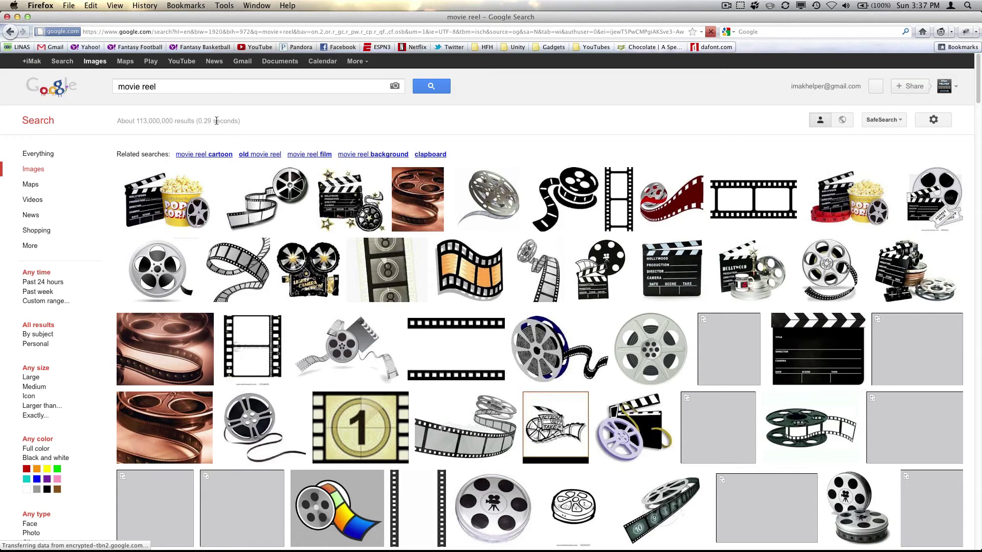
click(161, 278)
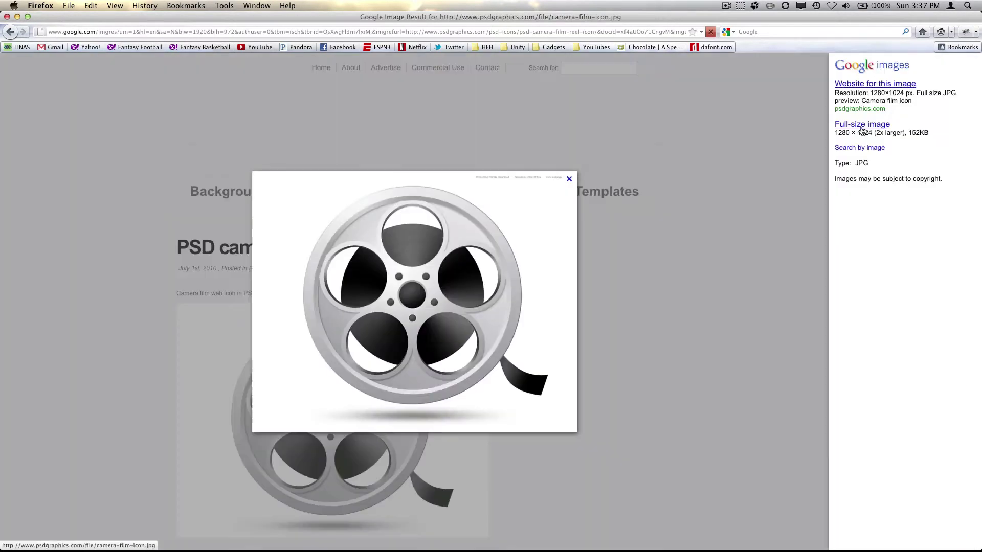
click(861, 126)
right_click(609, 235)
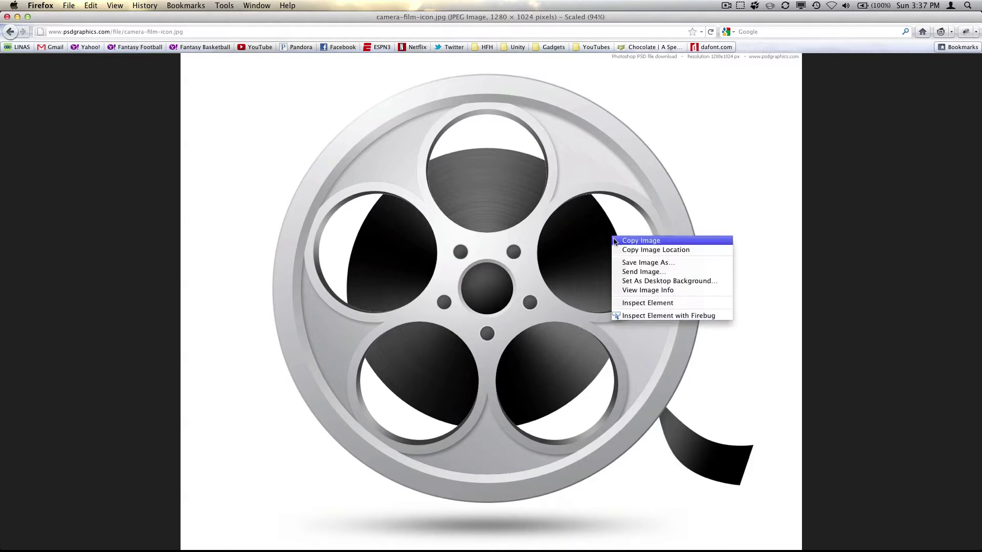
click(628, 261)
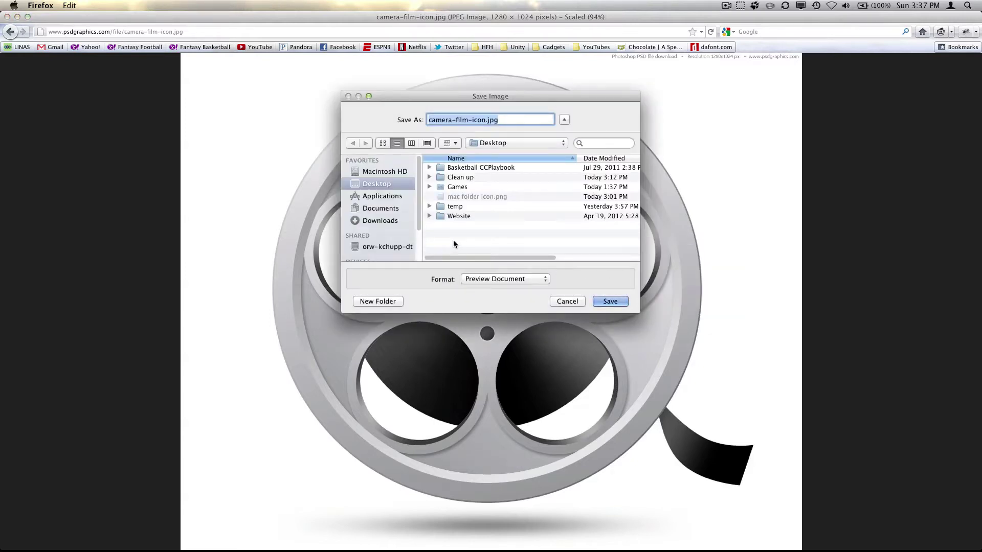
click(610, 301)
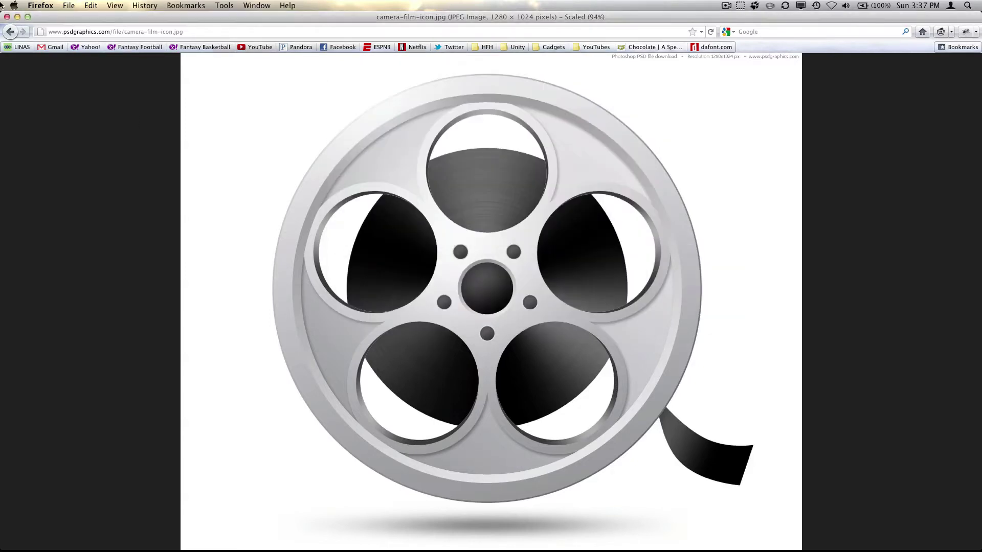
click(17, 17)
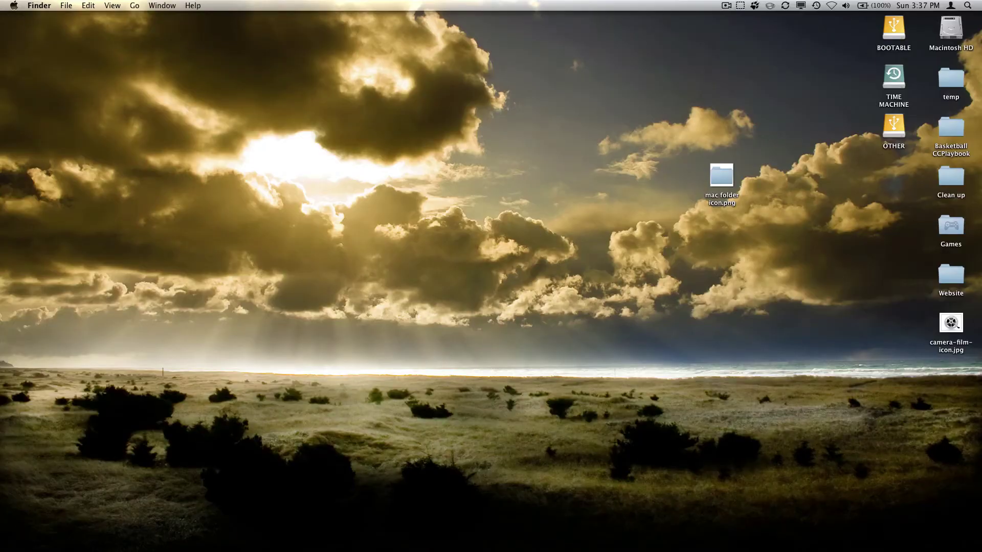
Create a desktop folder named Movie and arrange it and camera-film-icon.jpg on the desktop.
drag(951, 323, 722, 225)
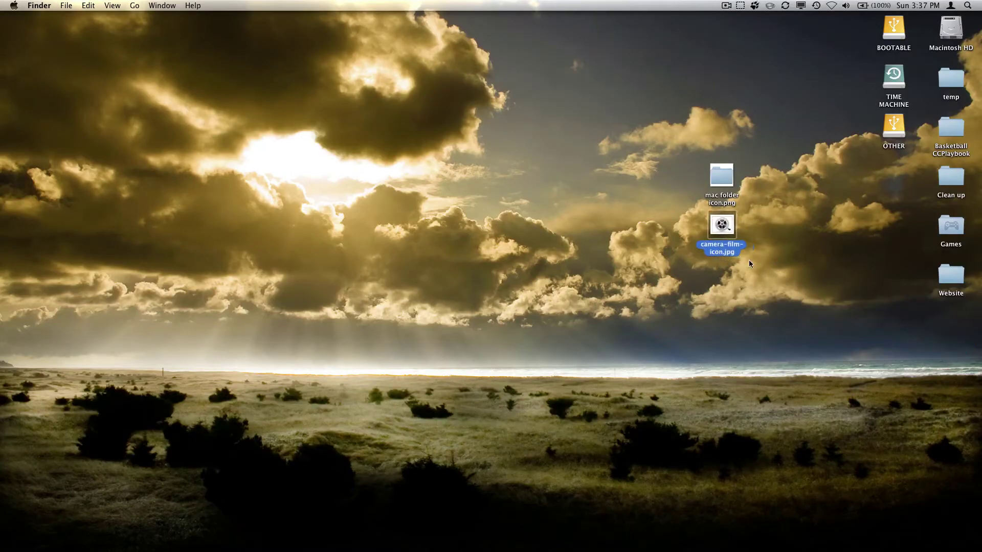
right_click(796, 229)
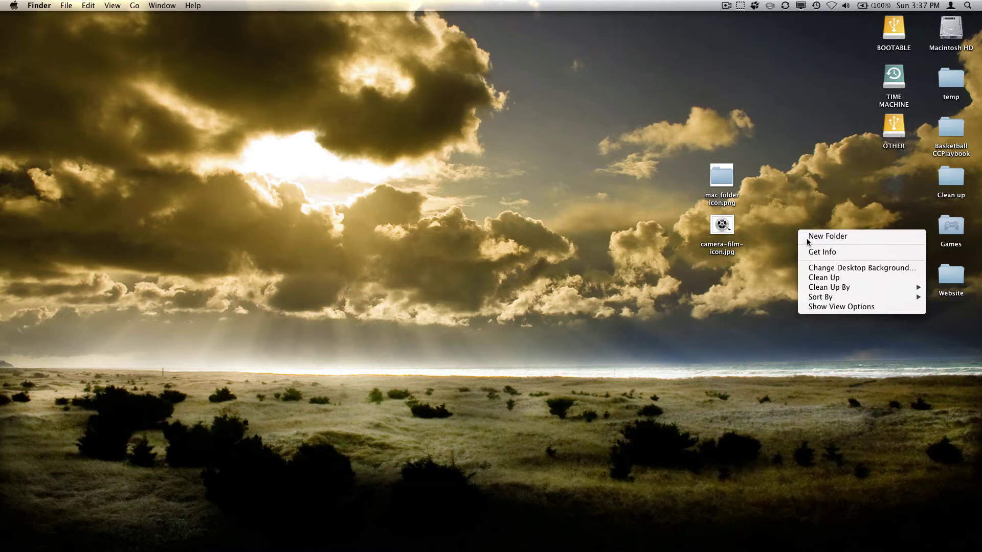
click(808, 237)
text(Movie)
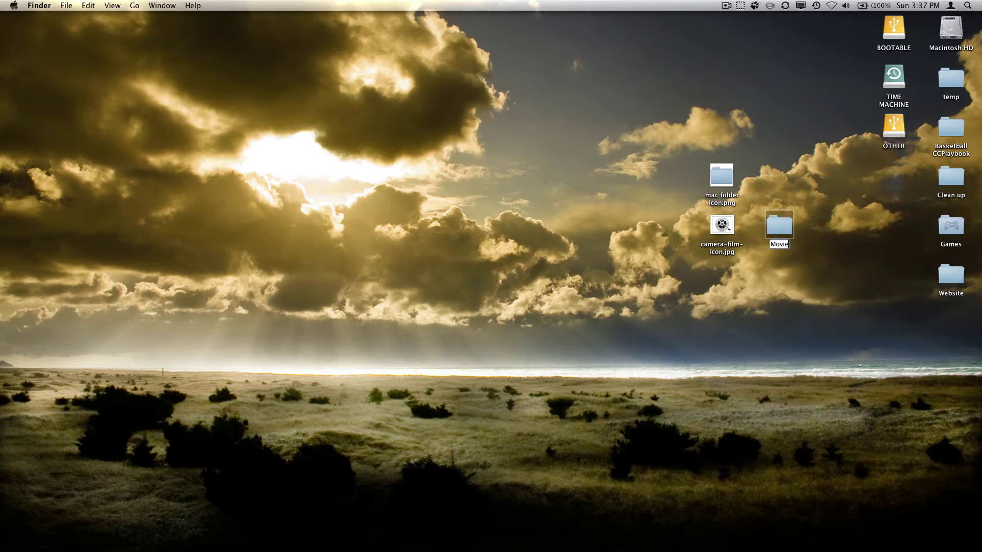
click(824, 257)
drag(781, 228, 856, 330)
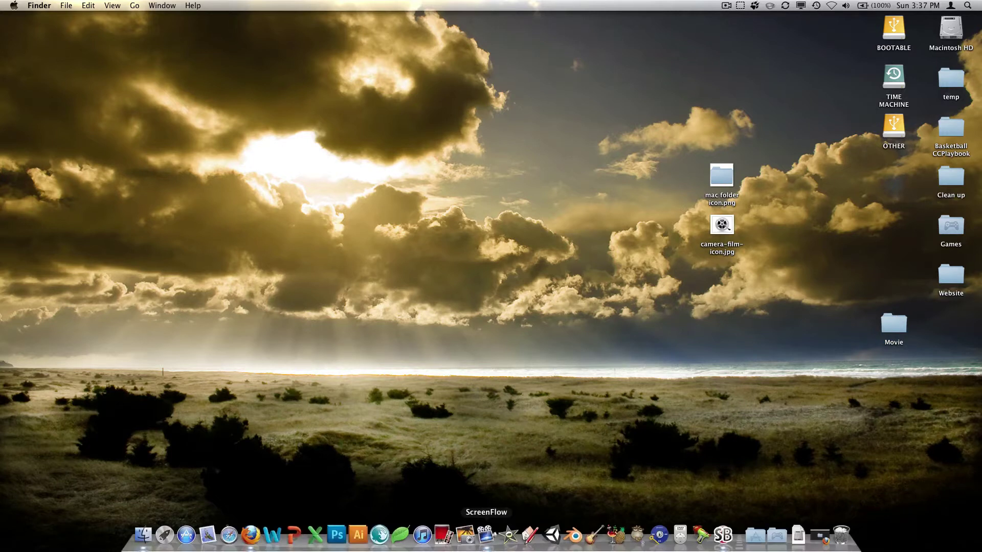
Open mac folder icon.png and camera-film-icon.jpg with Adobe Photoshop CS5.app.
right_click(718, 173)
mouse_move(724, 186)
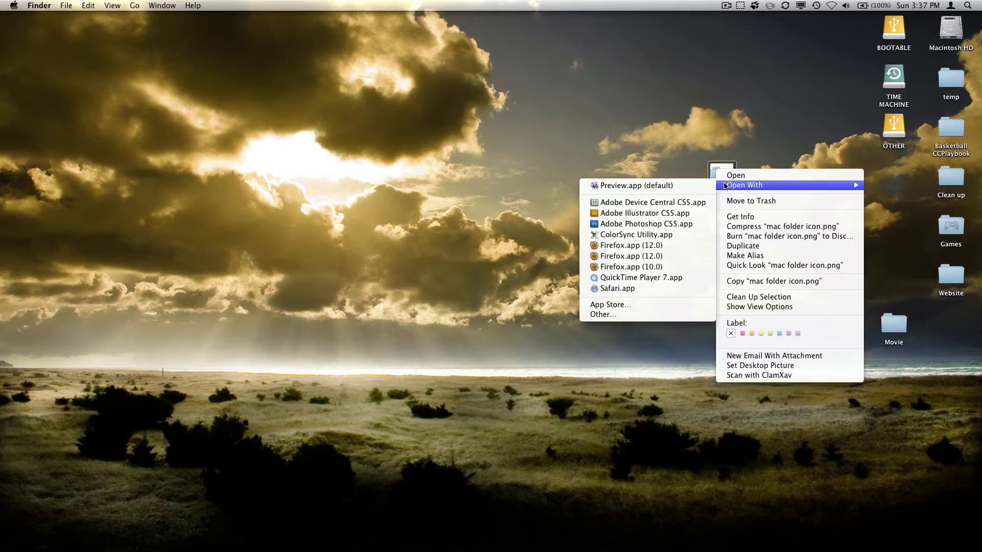
click(665, 225)
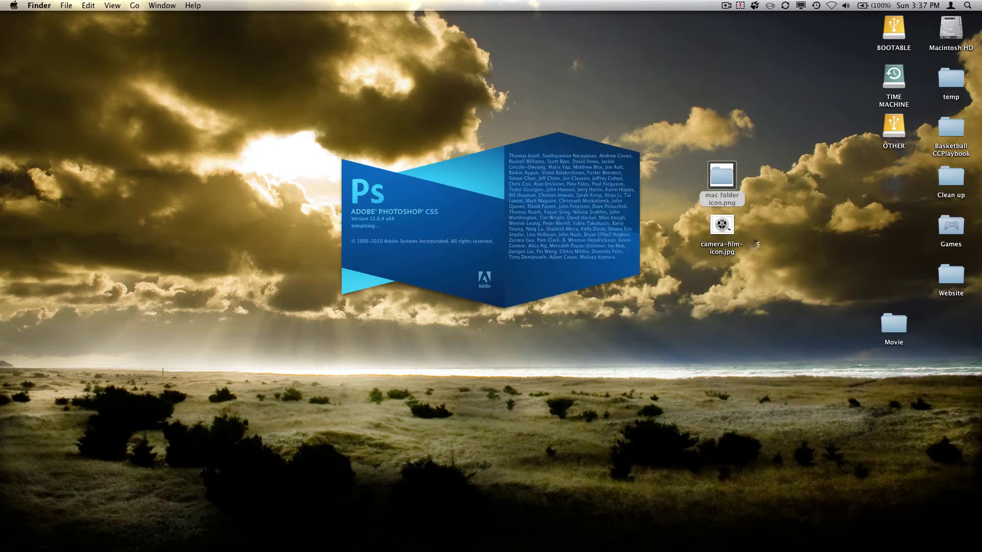
right_click(714, 229)
mouse_move(706, 241)
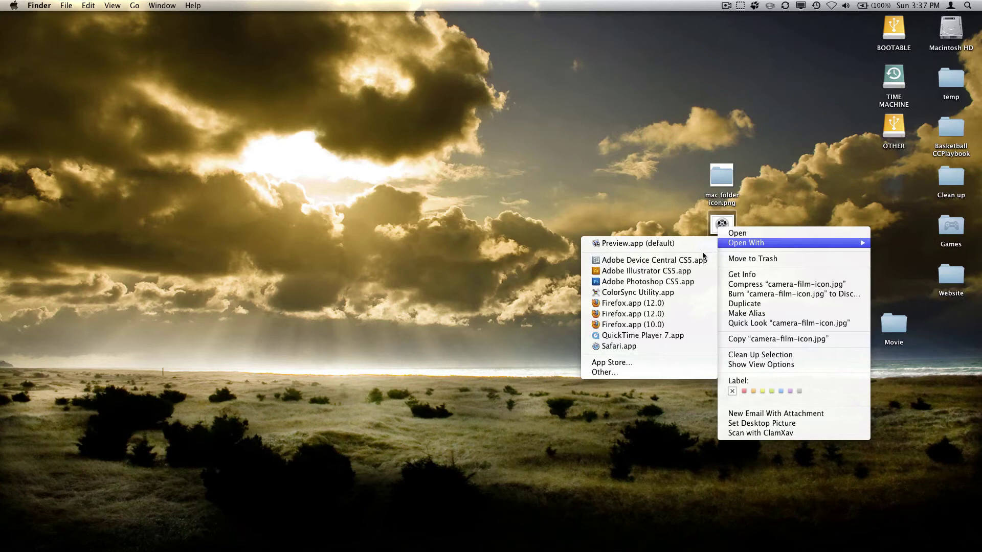
click(687, 276)
right_click(718, 228)
mouse_move(746, 243)
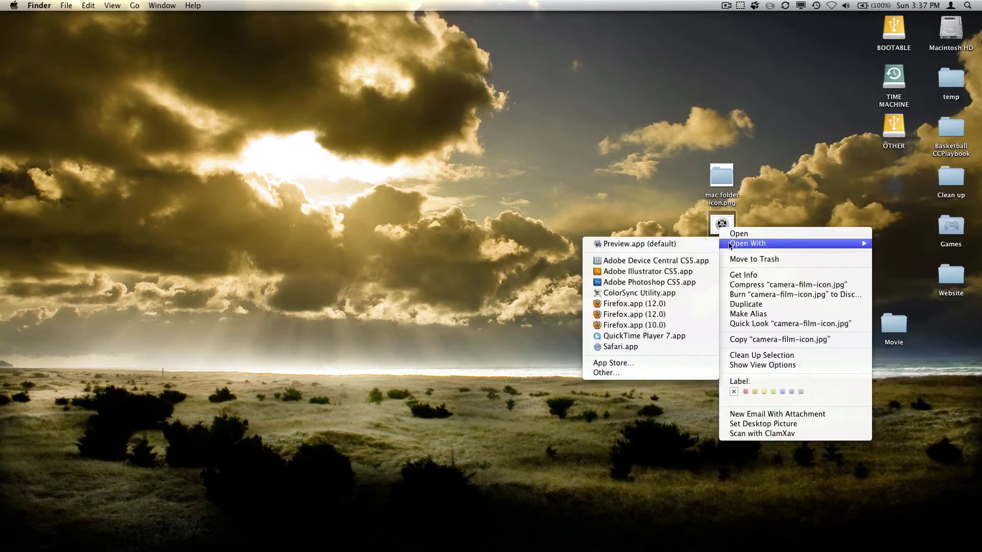
click(673, 282)
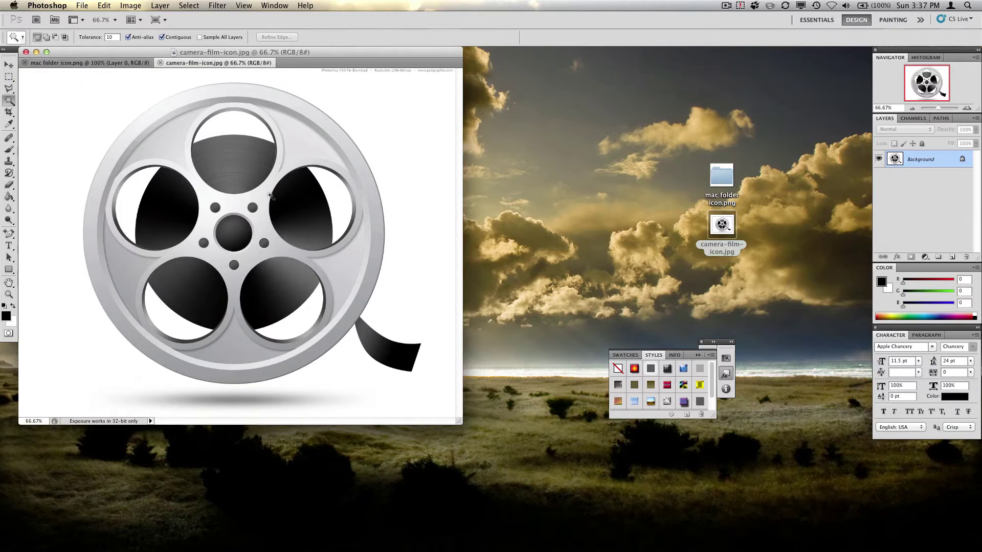
click(122, 64)
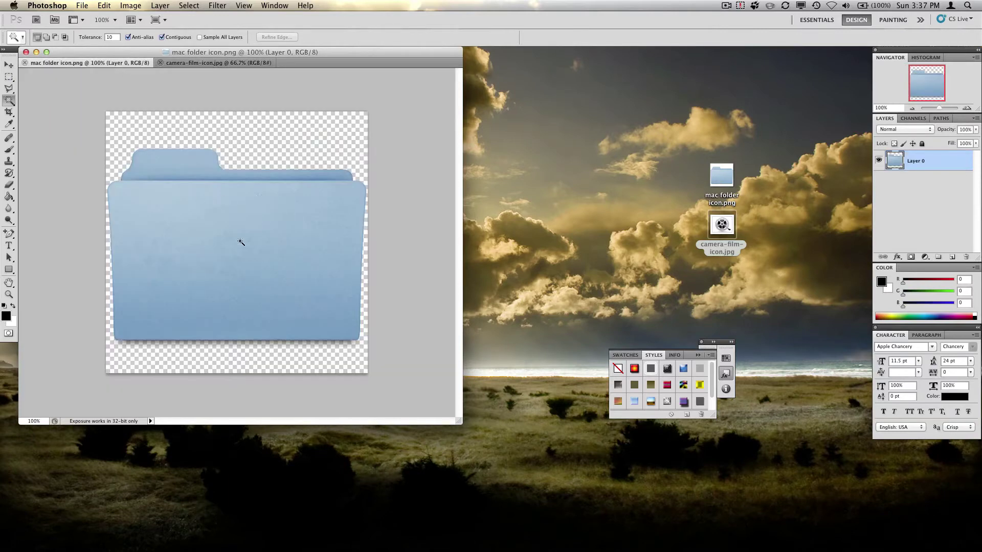
click(233, 64)
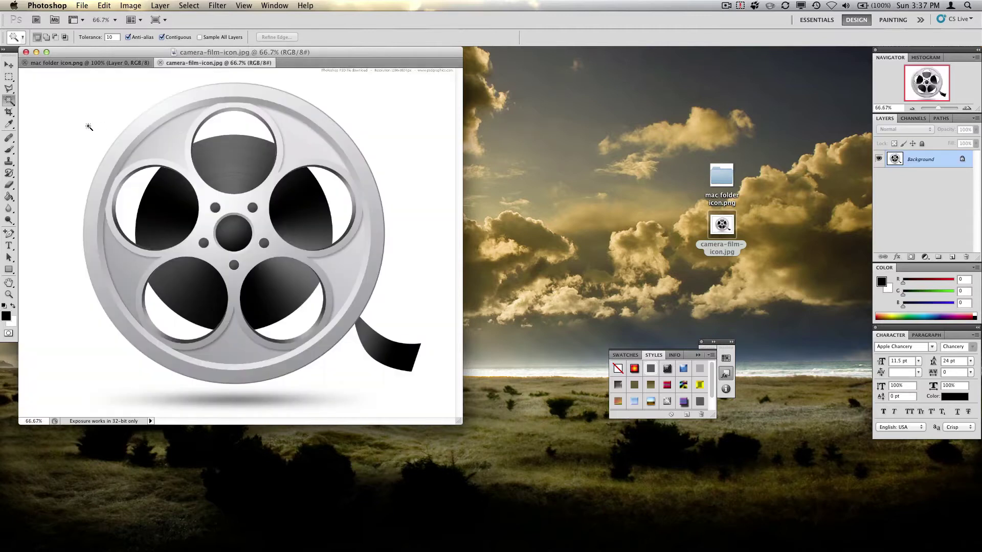
click(11, 78)
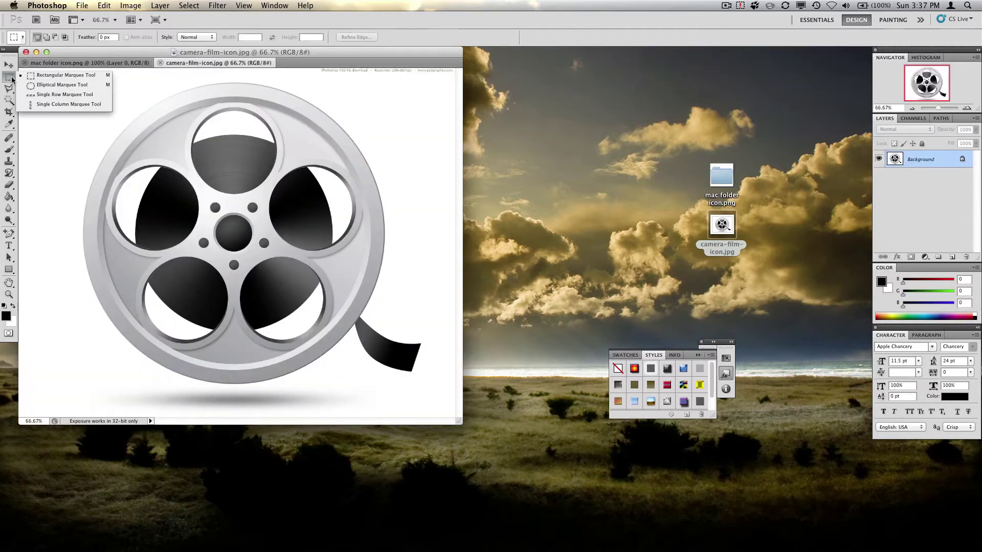
drag(9, 90, 31, 96)
click(110, 108)
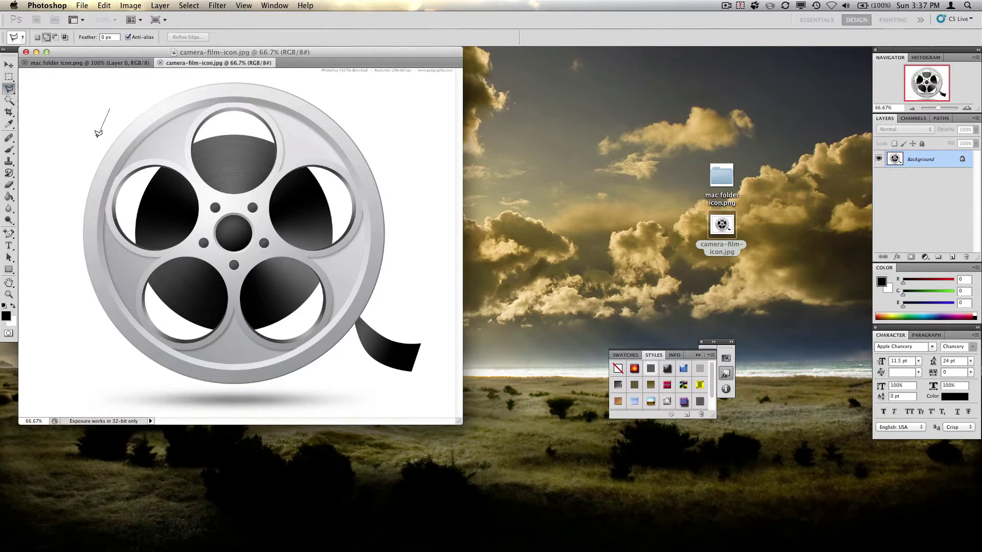
click(64, 248)
click(128, 372)
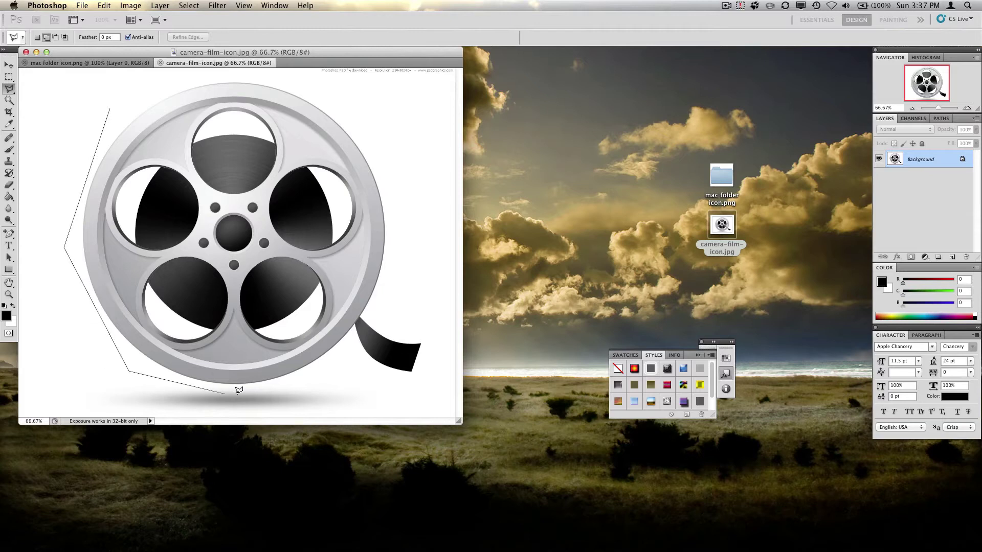
click(193, 387)
click(432, 386)
click(433, 318)
click(352, 93)
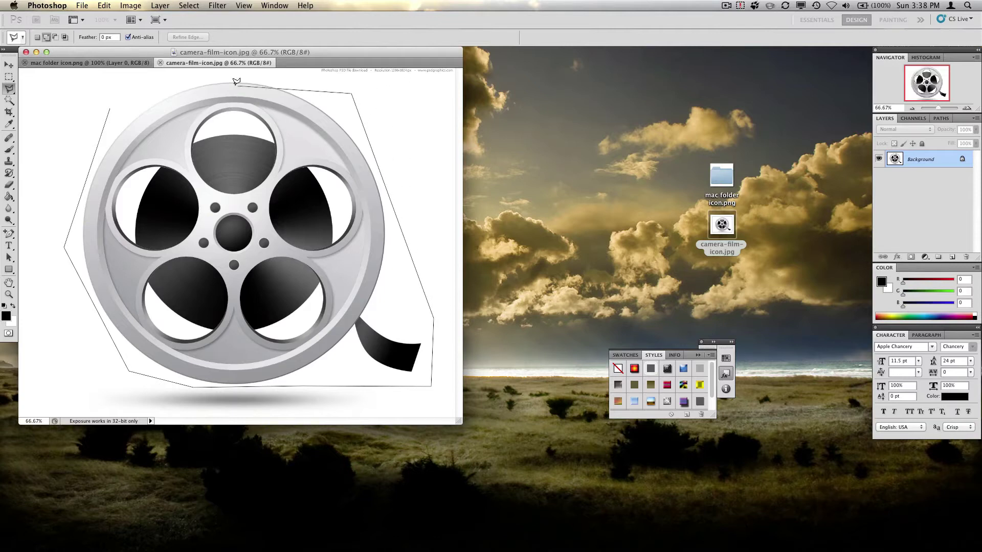
click(237, 73)
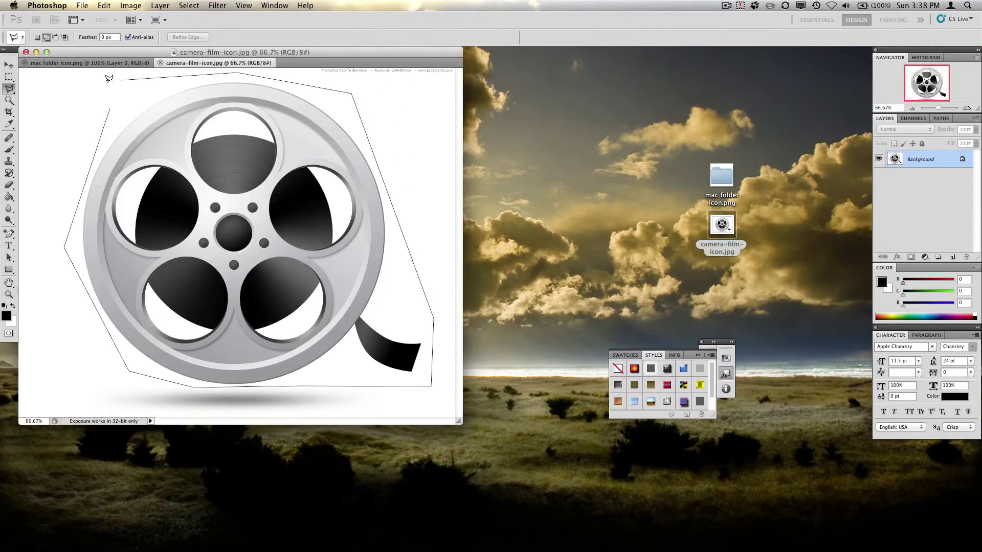
click(109, 108)
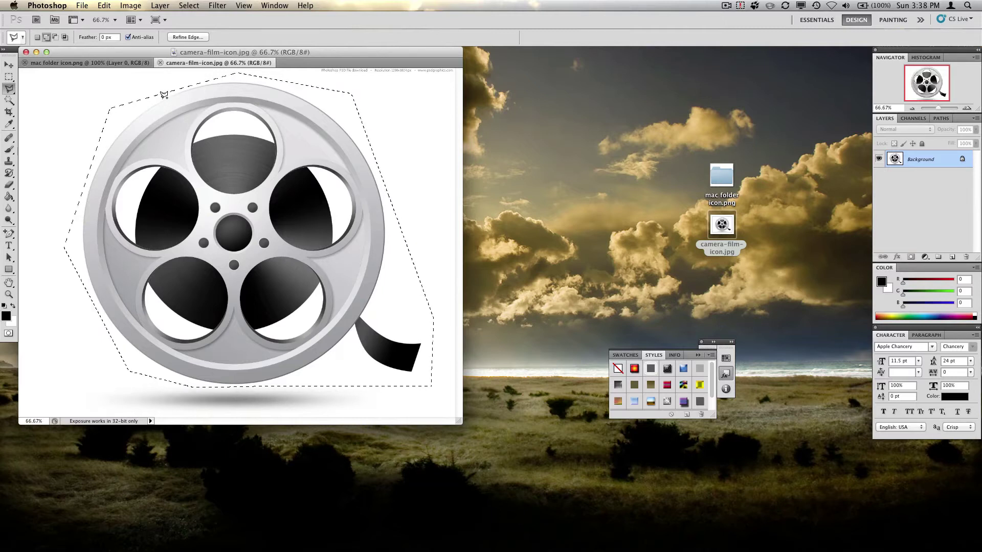
key(shift+BackSpace)
click(432, 195)
key(super+d)
click(8, 65)
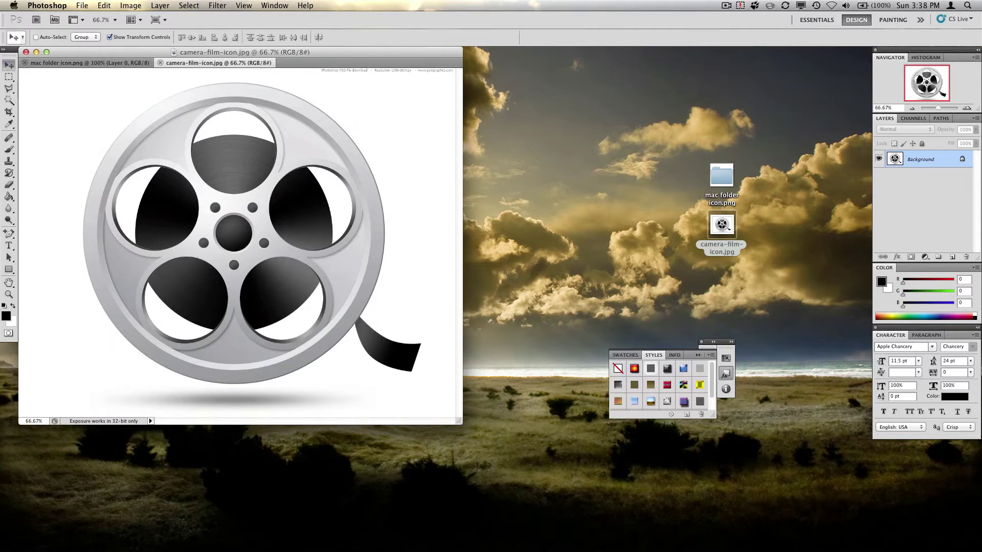
Convert the film reel's Background into an ordinary layer named Layer 0.
right_click(919, 171)
click(863, 168)
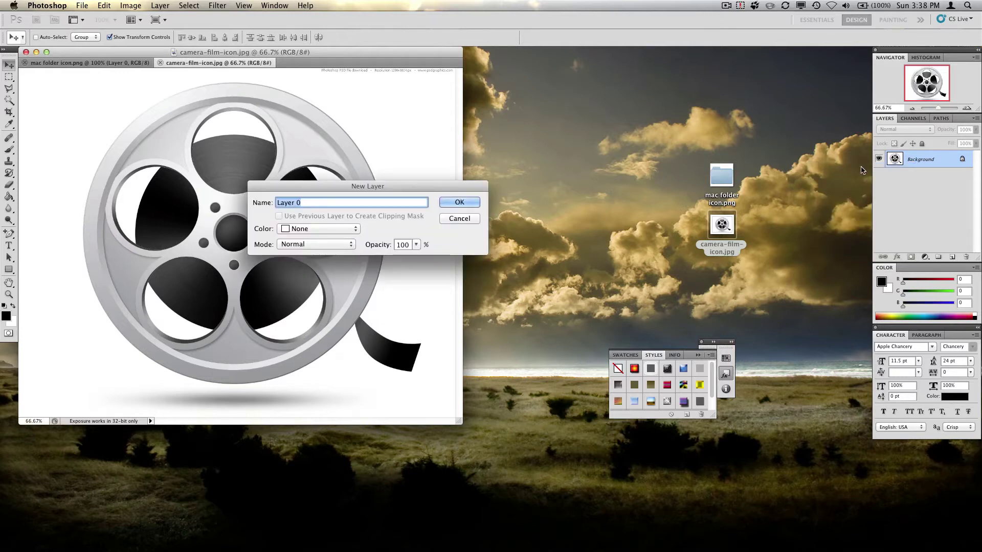
key(Return)
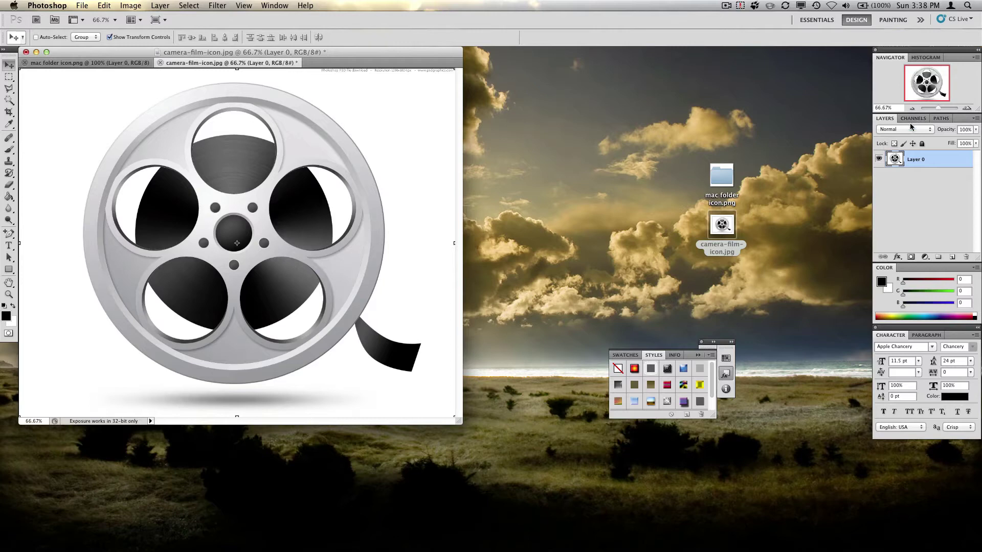
Drag the reel into mac folder icon.png and scale it to about 27% over the folder.
mouse_move(922, 161)
mouse_down()
mouse_move(919, 176)
mouse_move(918, 167)
mouse_up()
drag(148, 185, 204, 206)
drag(179, 149, 292, 214)
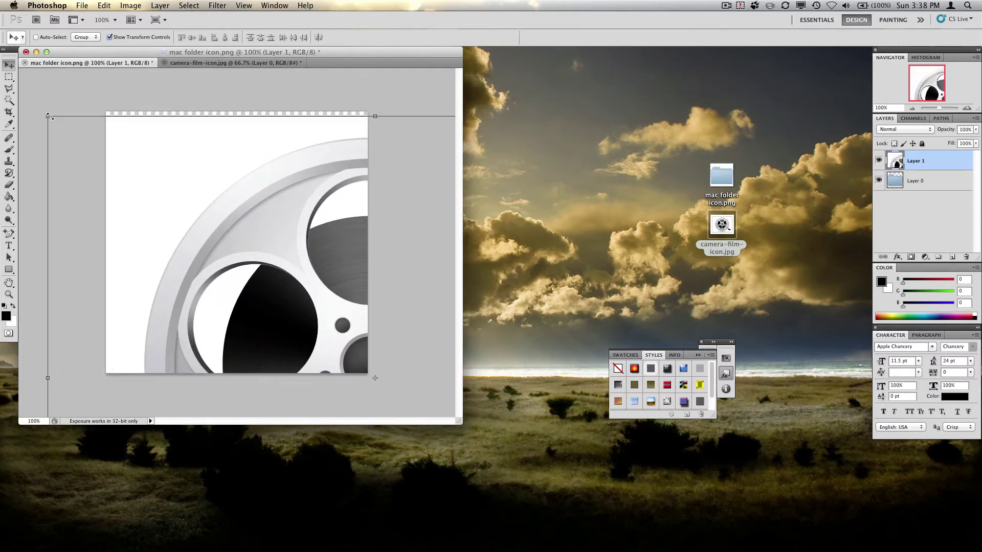
drag(48, 116, 156, 199)
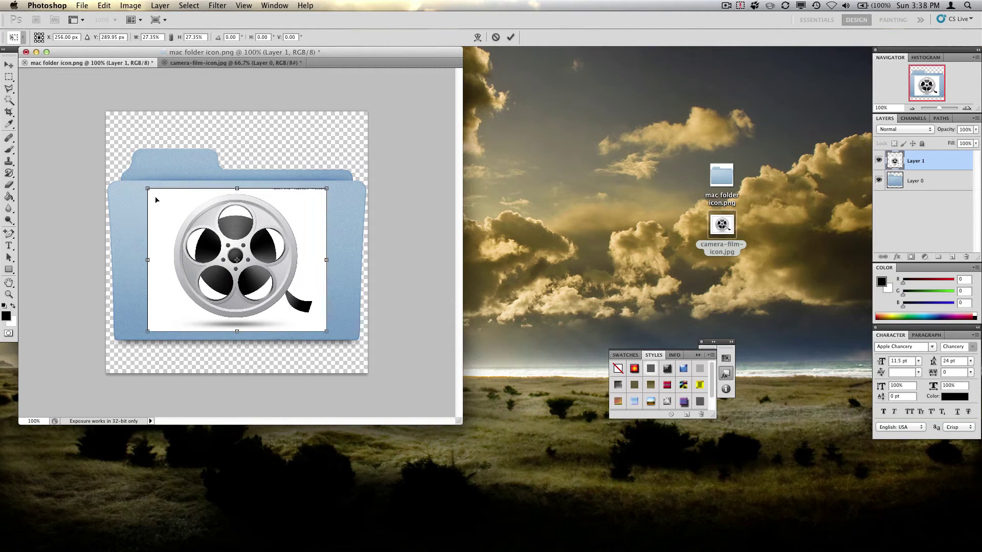
key(Down)
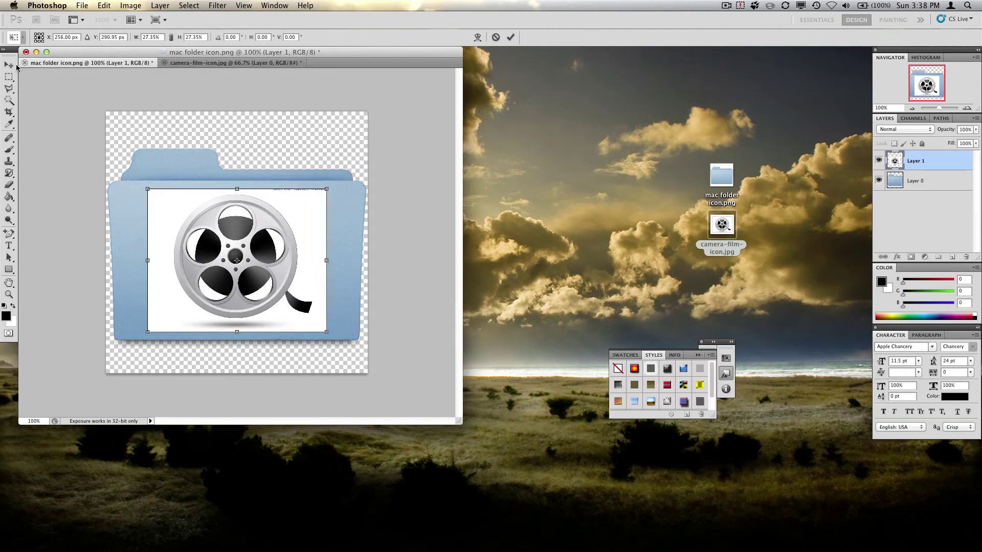
Apply the resize and draw a Polygonal Lasso outline around the reel.
click(9, 88)
key(Return)
click(173, 208)
click(168, 283)
click(205, 315)
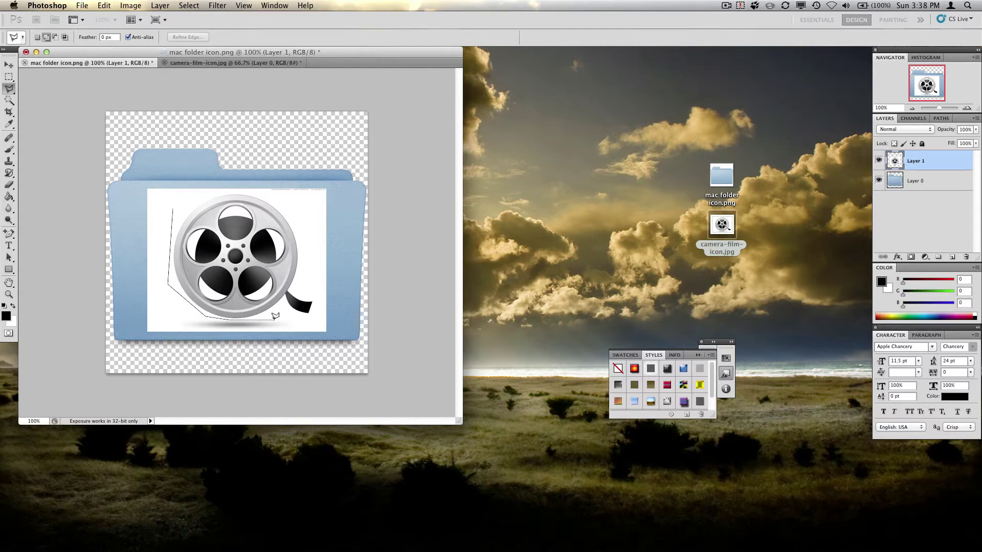
click(319, 317)
click(317, 272)
click(284, 205)
click(250, 193)
click(214, 191)
click(174, 207)
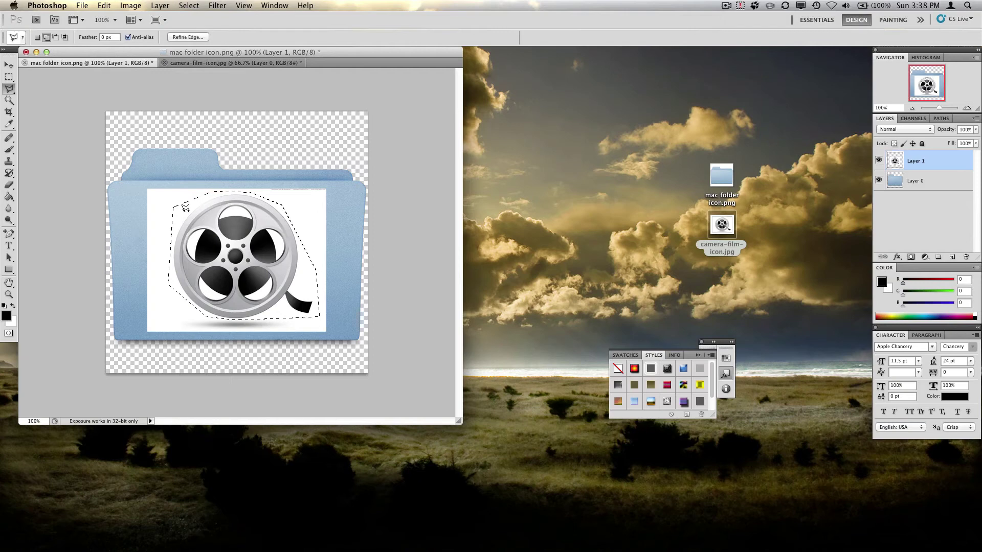
Invert the selection, delete the white background outside the outline, and deselect.
key(Delete)
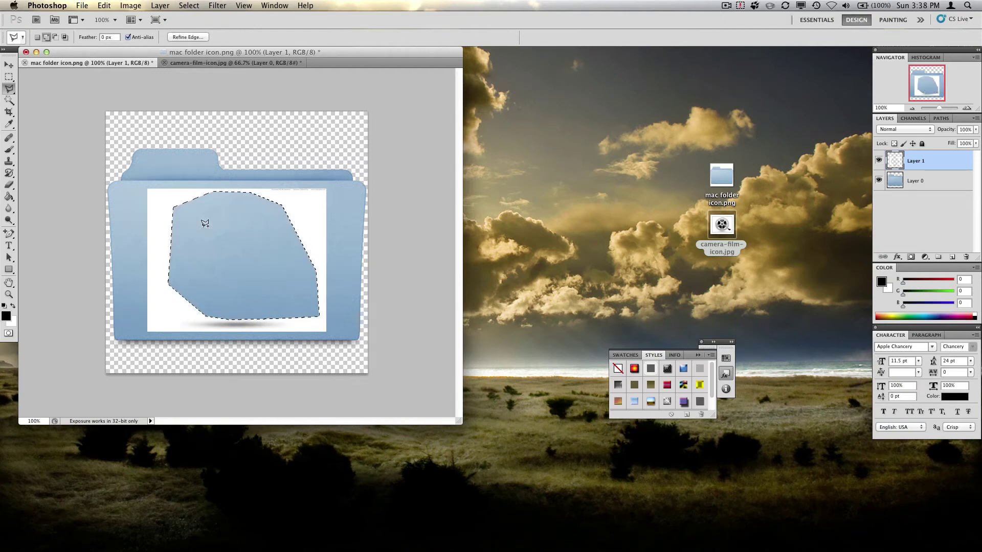
key(ctrl+z)
click(160, 5)
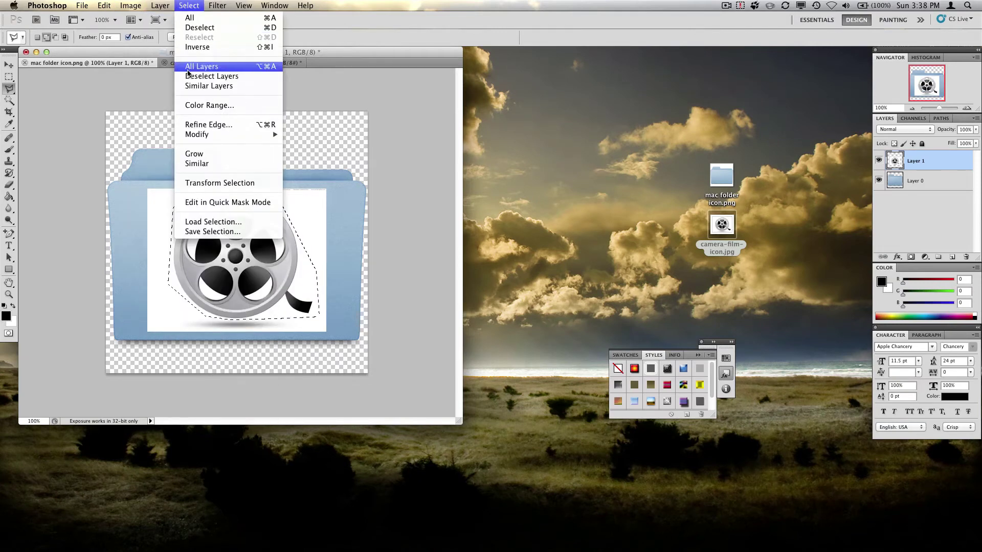
click(184, 47)
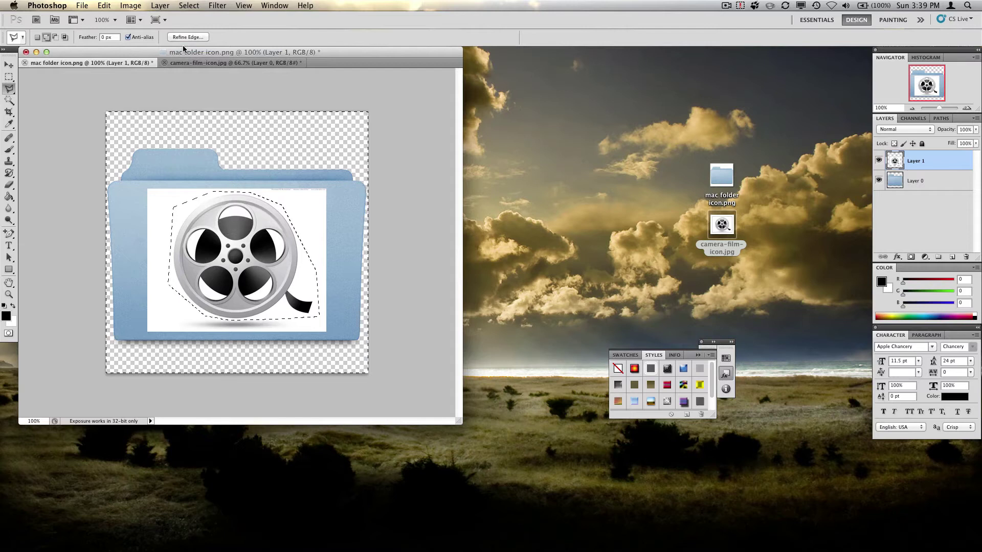
key(Delete)
key(ctrl+d)
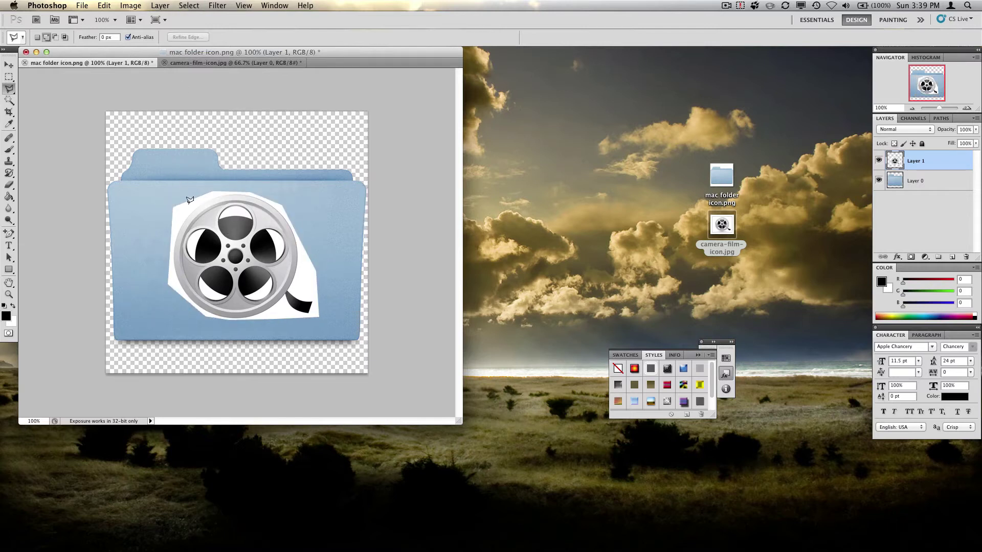
Delete the remaining white border around the reel using the Magic Wand.
click(9, 100)
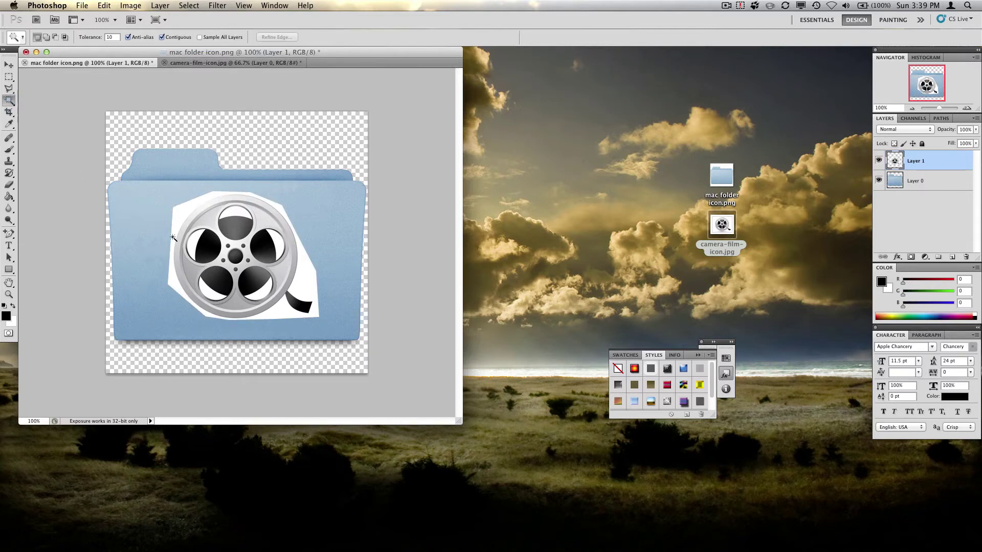
click(179, 218)
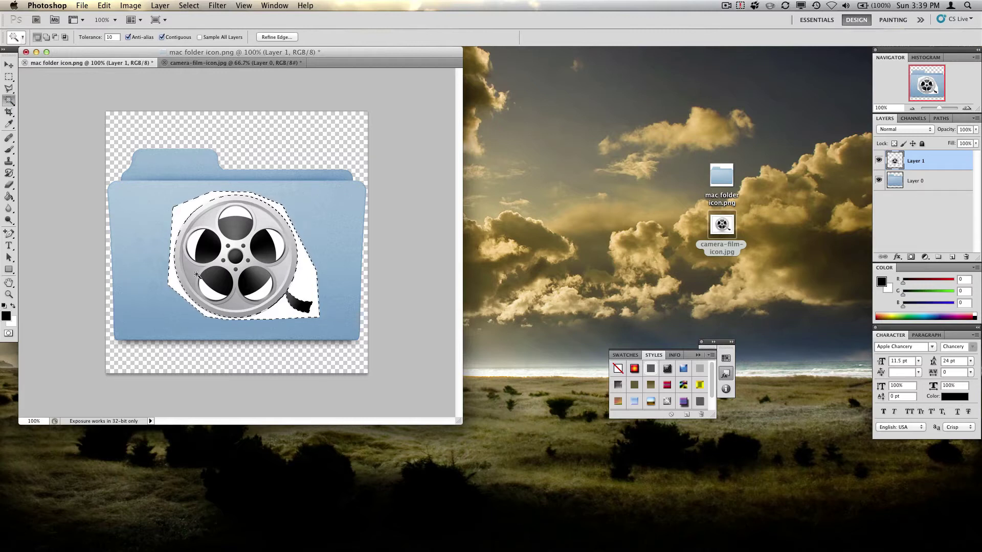
key(Delete)
key(super+d)
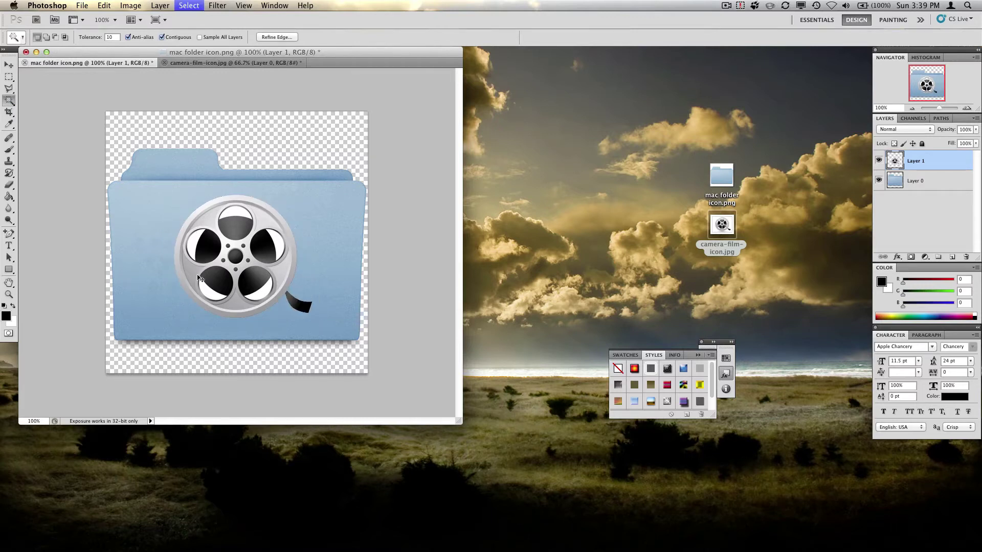
Select Layer 1 and nudge the film reel slightly left with the Move tool.
click(9, 65)
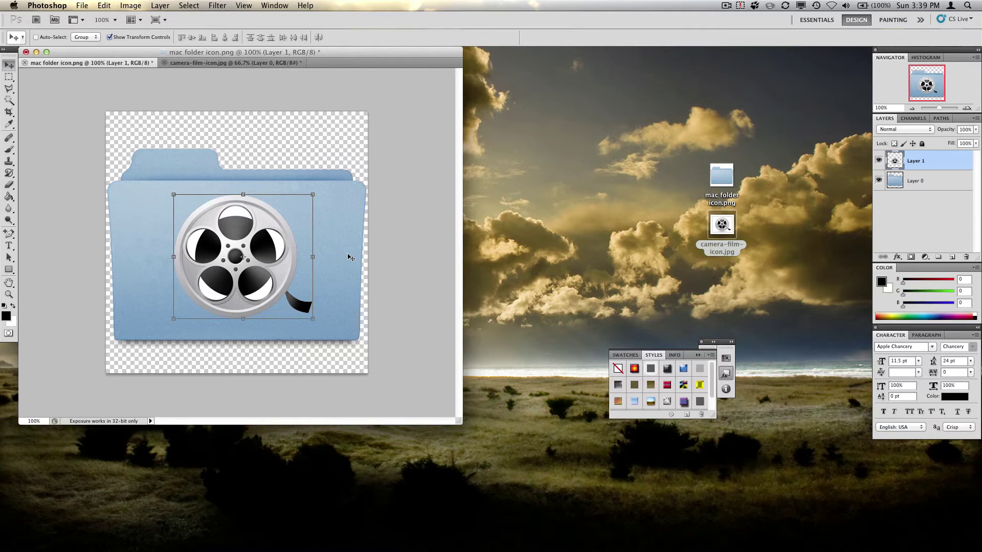
click(915, 183)
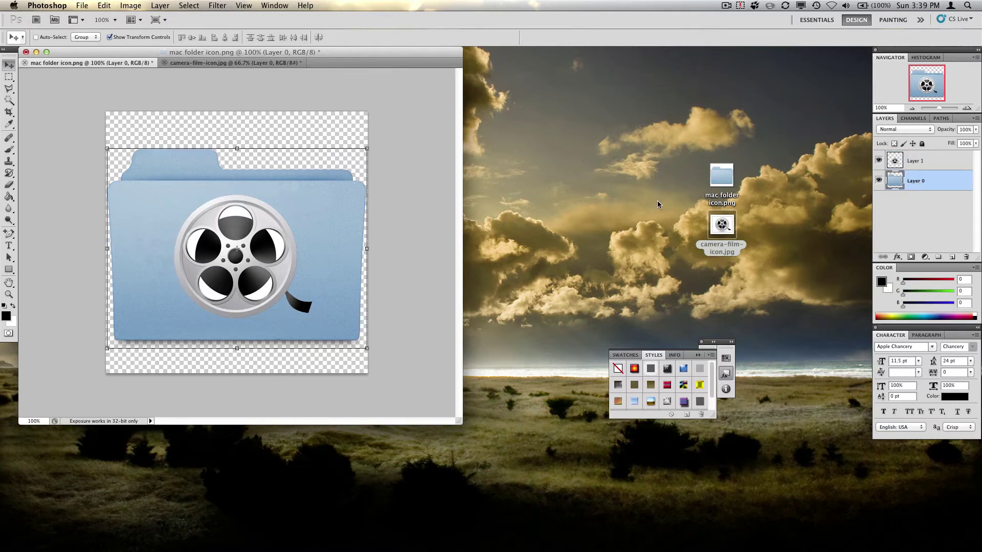
click(924, 162)
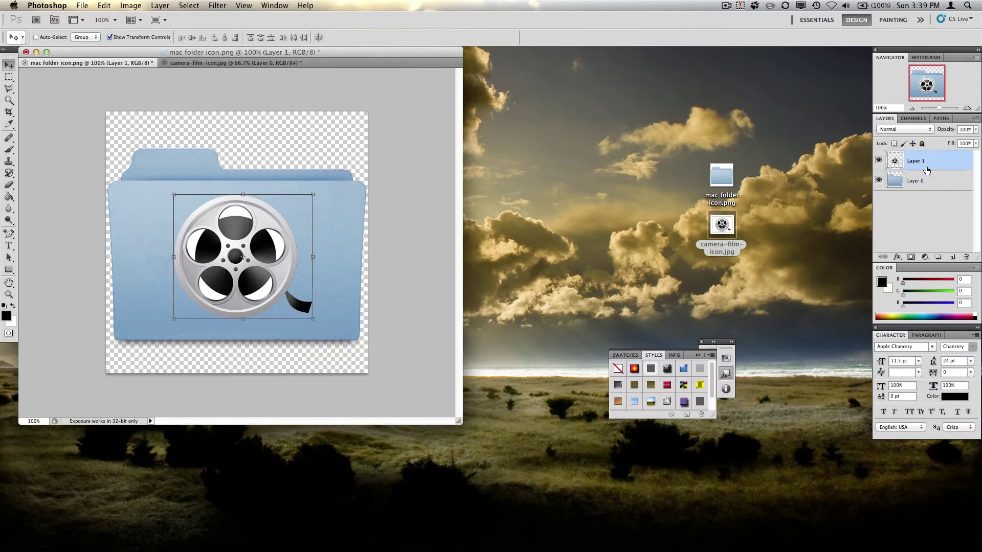
drag(286, 272, 287, 272)
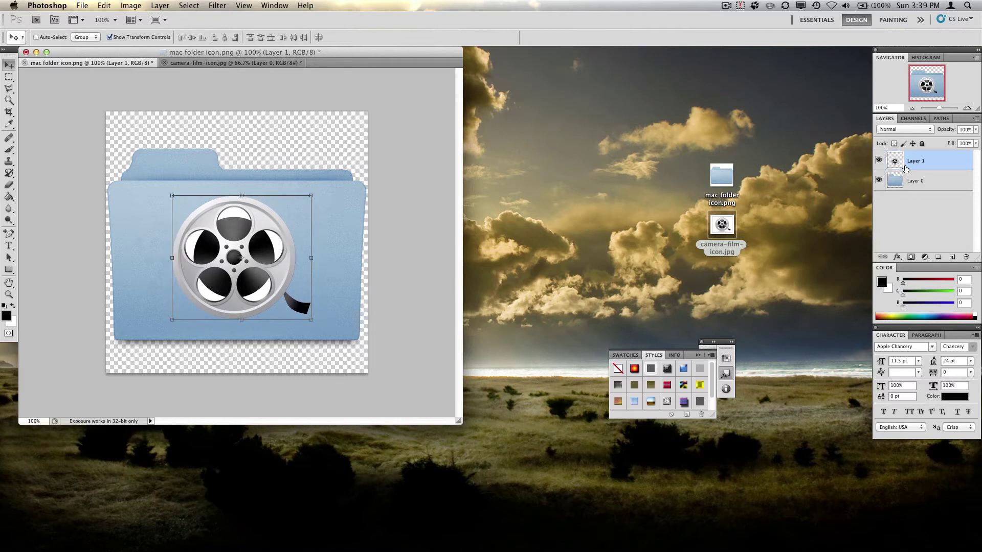
Set the film reel layer's blend mode to Soft Light, then select Layer 0.
click(933, 132)
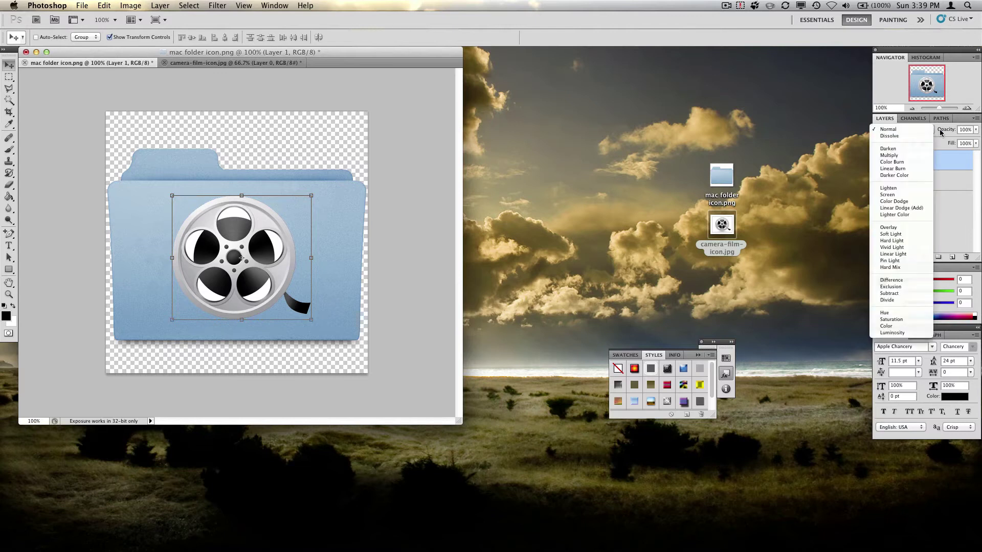
click(901, 235)
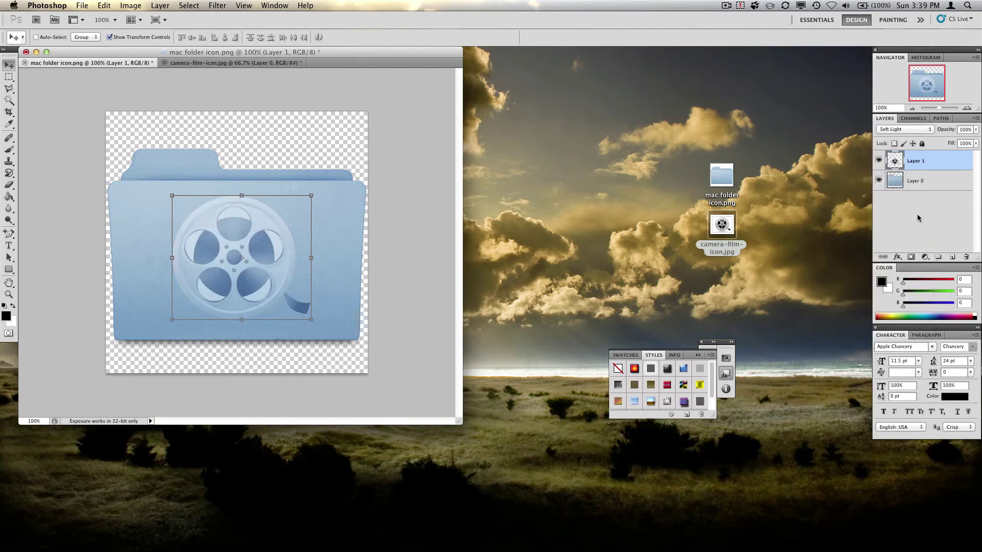
click(913, 185)
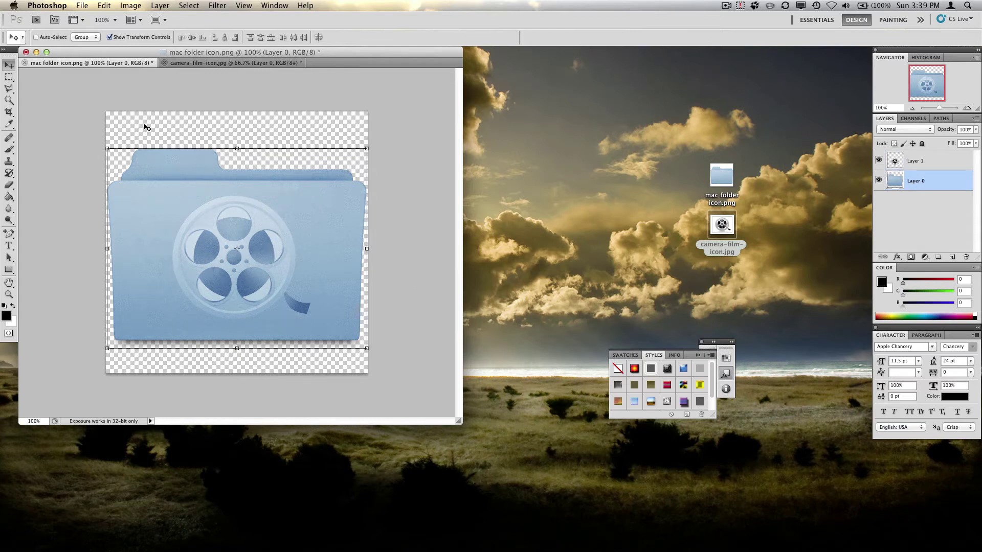
Save As 'movie folder icon' in PNG format to the Desktop, accept PNG Options, and minimize Photoshop.
click(84, 5)
click(112, 166)
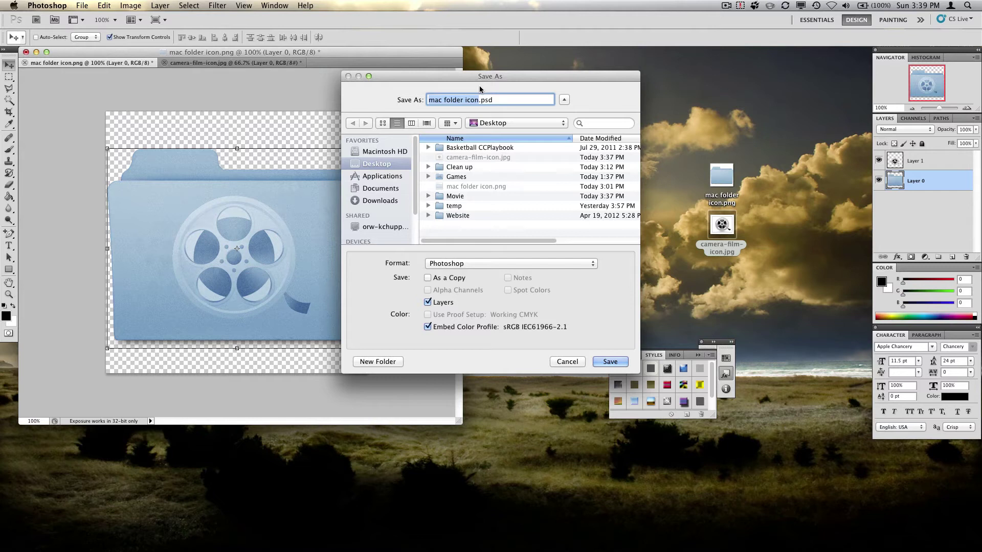
click(480, 101)
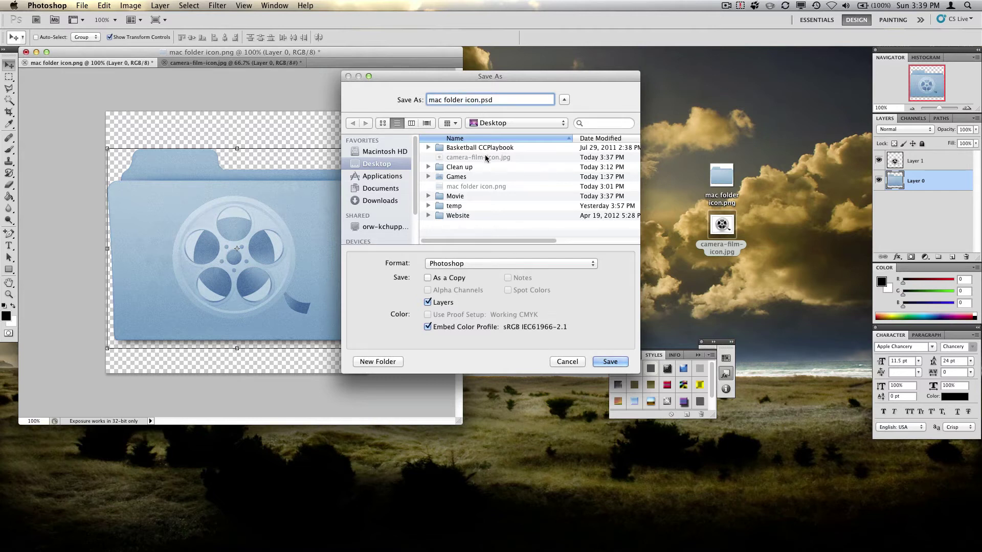
key(BackSpace)
key(BackSpace)
key(BackSpace)
key(BackSpace)
key(BackSpace)
key(BackSpace)
key(BackSpace)
key(BackSpace)
key(BackSpace)
key(BackSpace)
key(BackSpace)
key(BackSpace)
key(BackSpace)
key(BackSpace)
text(ovie folder icon)
click(457, 264)
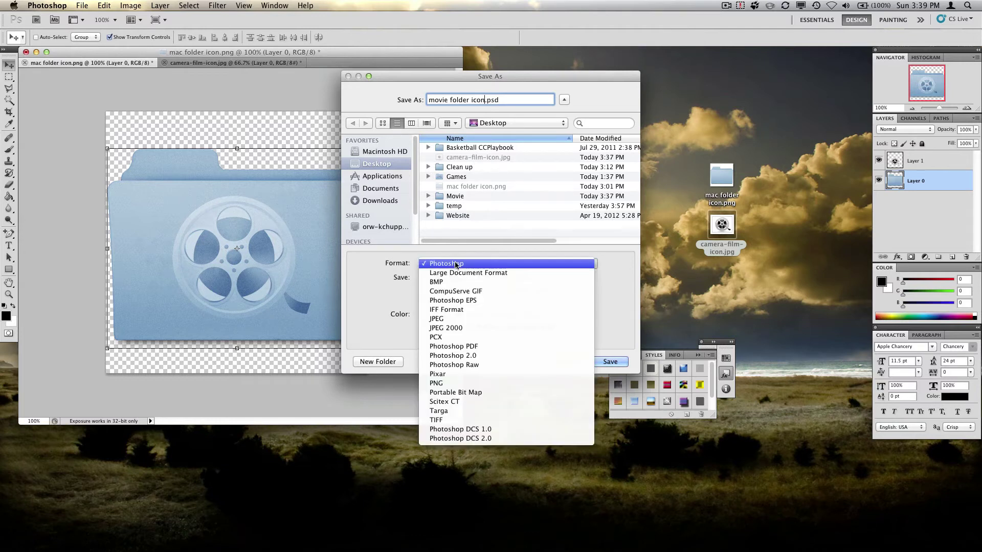
click(464, 385)
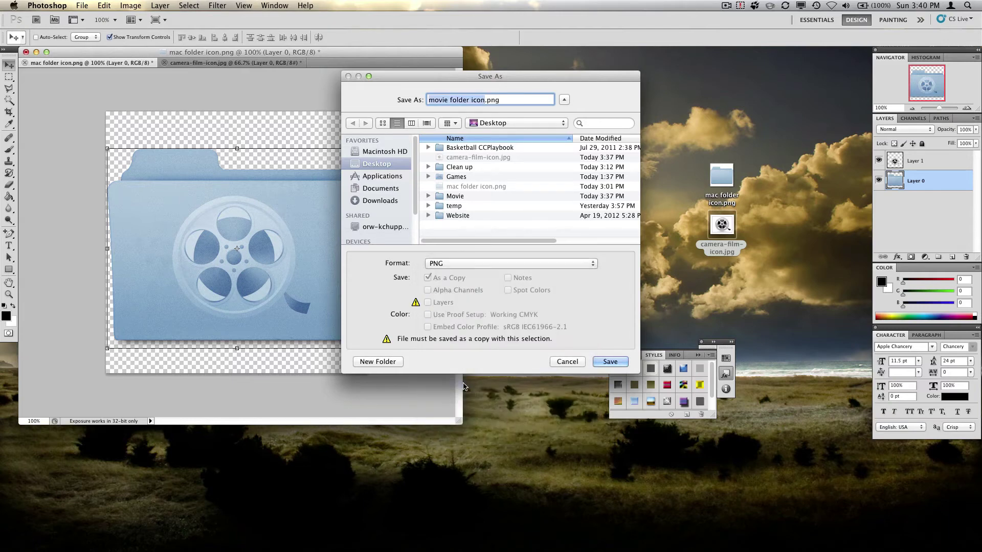
click(608, 363)
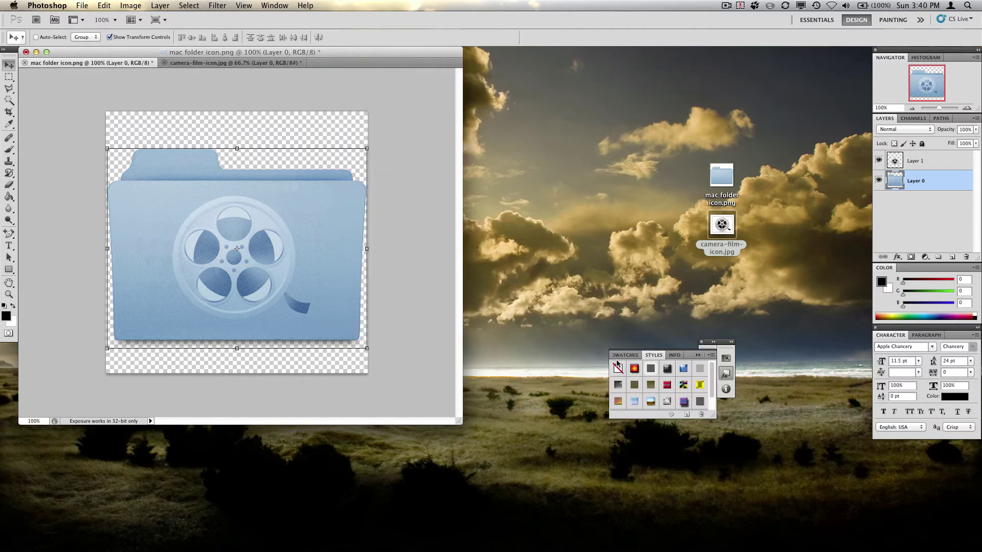
click(397, 162)
click(36, 51)
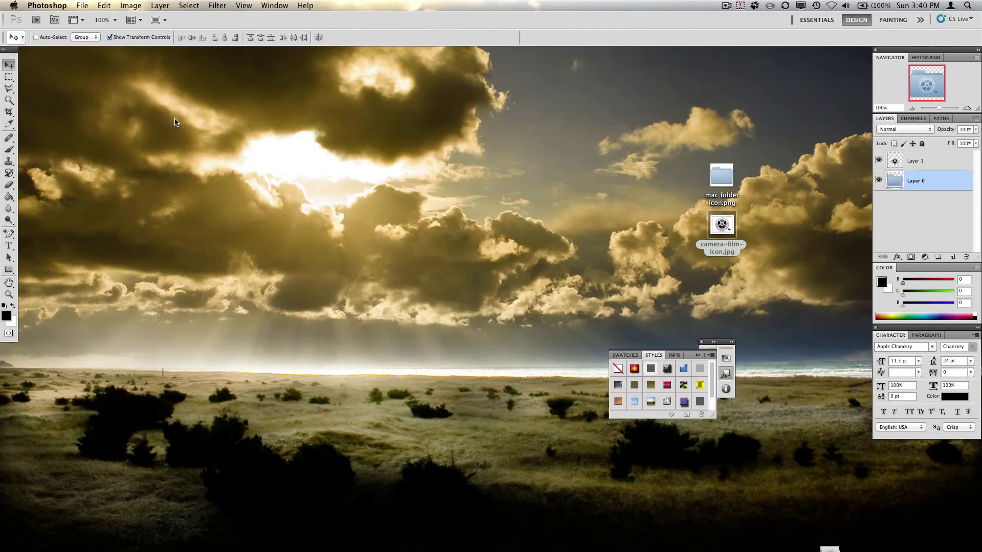
Move movie folder icon.png below camera-film-icon.jpg and open it in Preview.
click(528, 343)
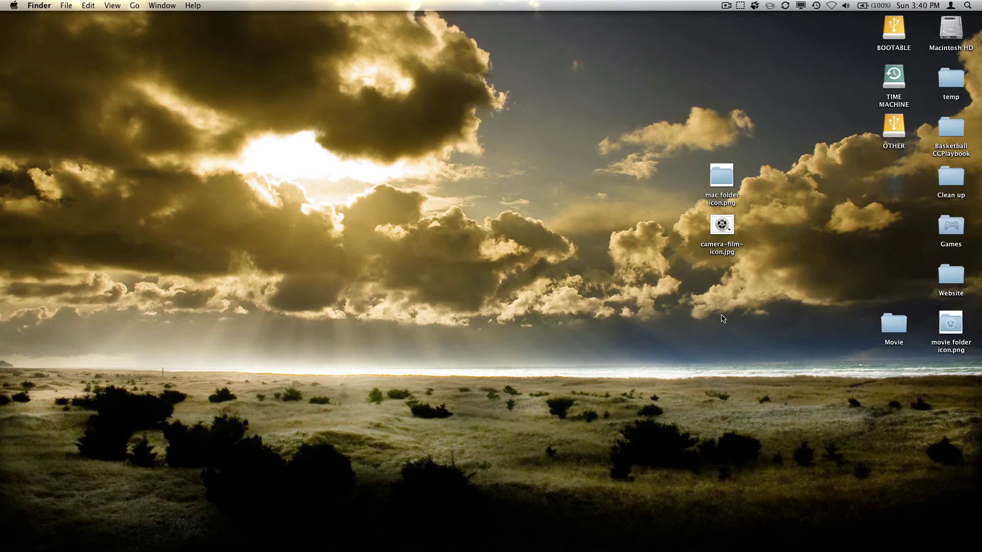
drag(949, 328, 732, 390)
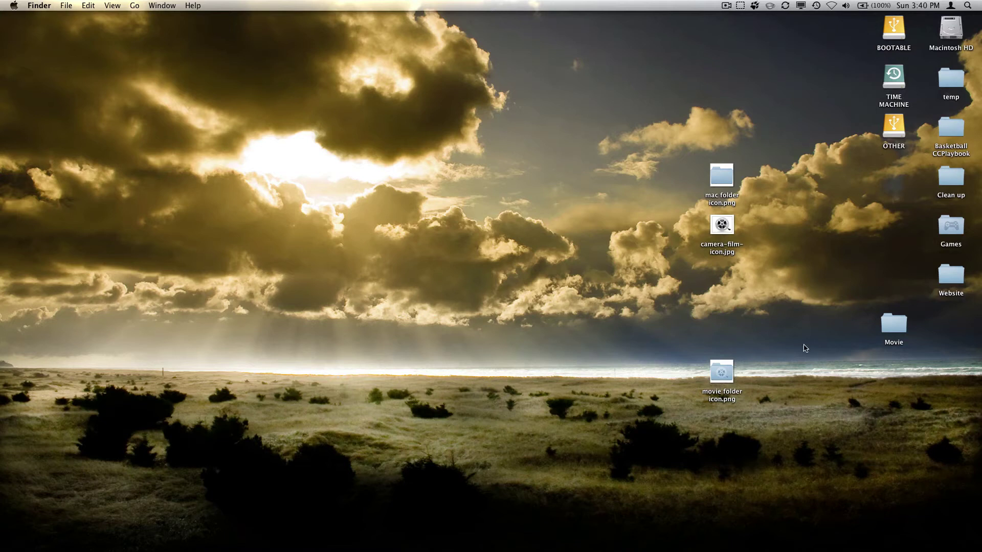
double_click(730, 372)
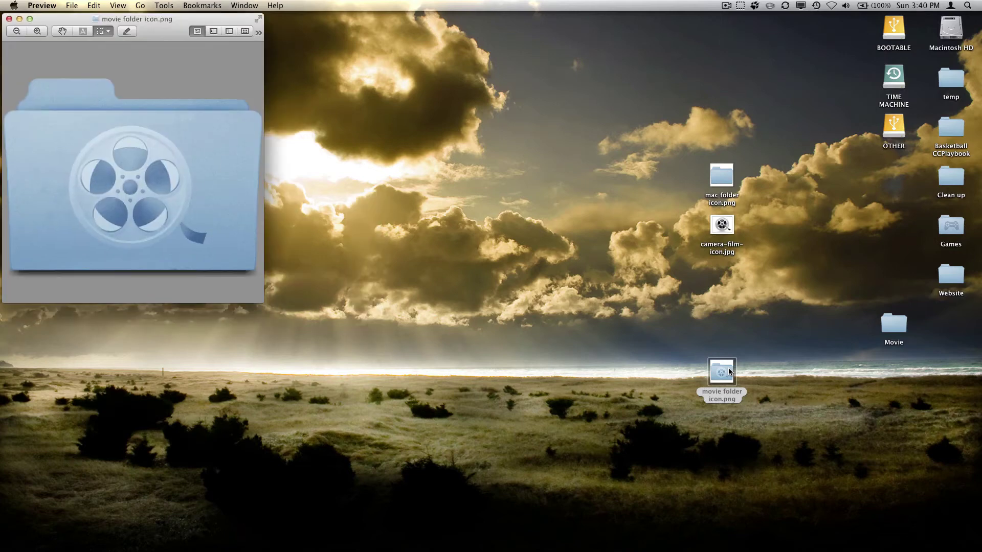
drag(72, 19, 109, 39)
Select all of the image, copy it to the clipboard, and close the window.
click(95, 6)
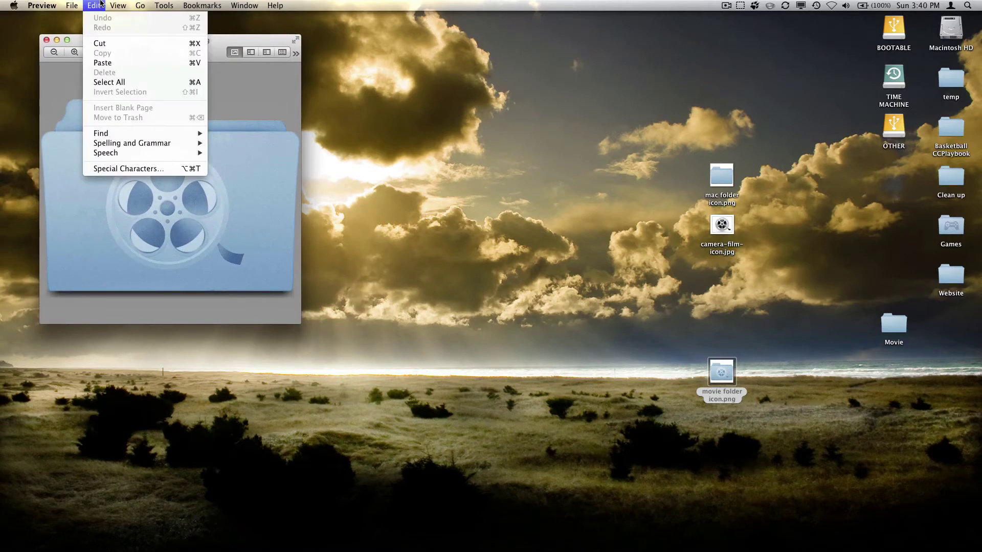
click(112, 83)
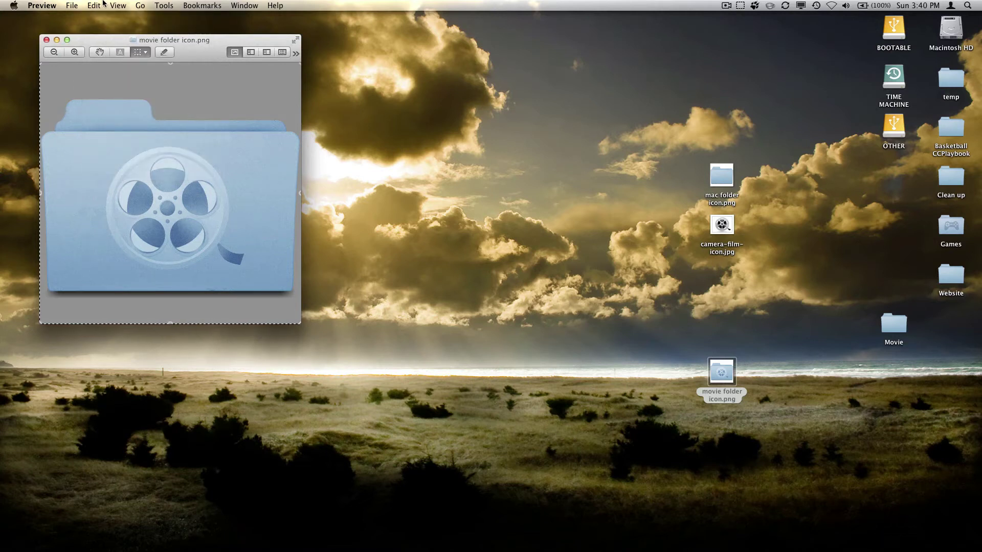
click(93, 5)
click(105, 53)
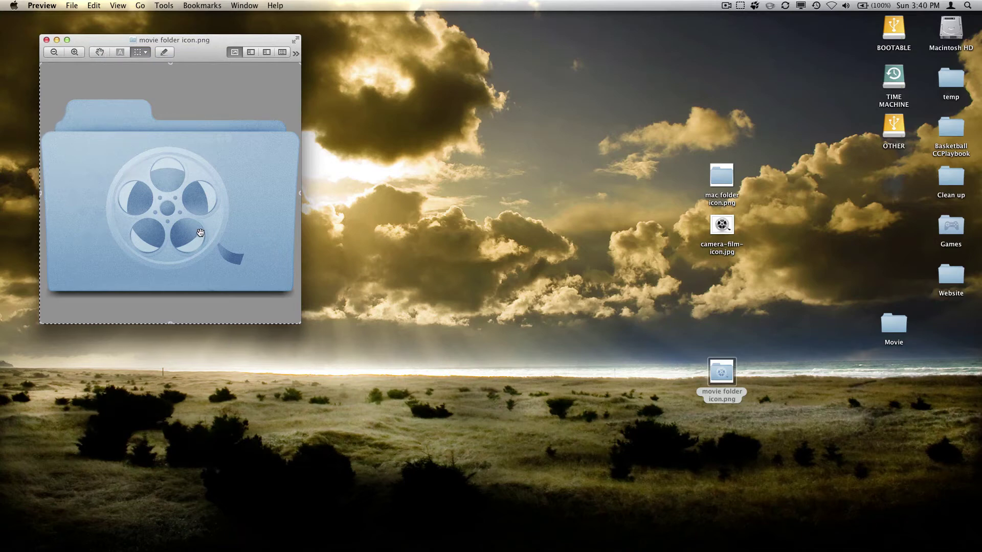
click(46, 39)
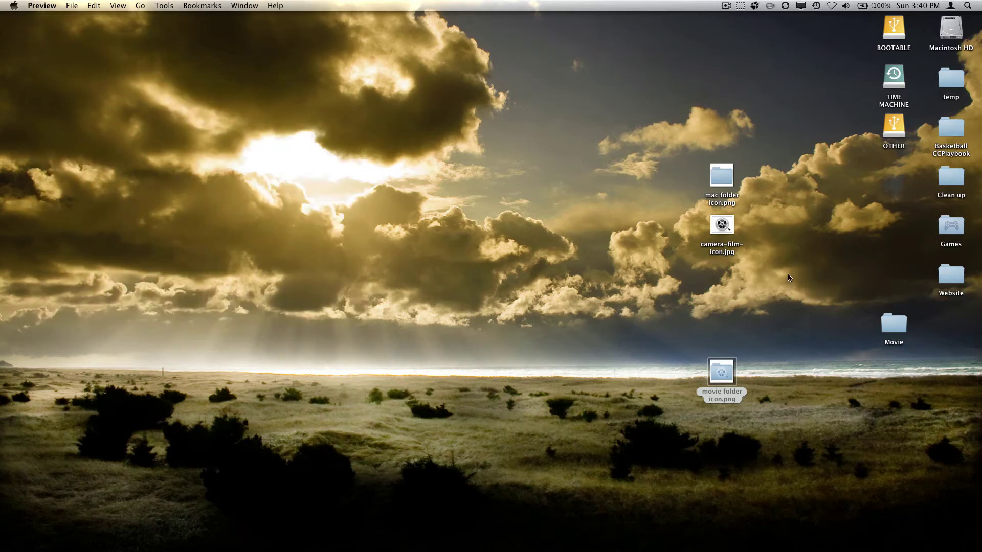
Paste the copied image onto the Movie folder's icon in Get Info, then move the folder beside movie folder icon.png.
right_click(888, 323)
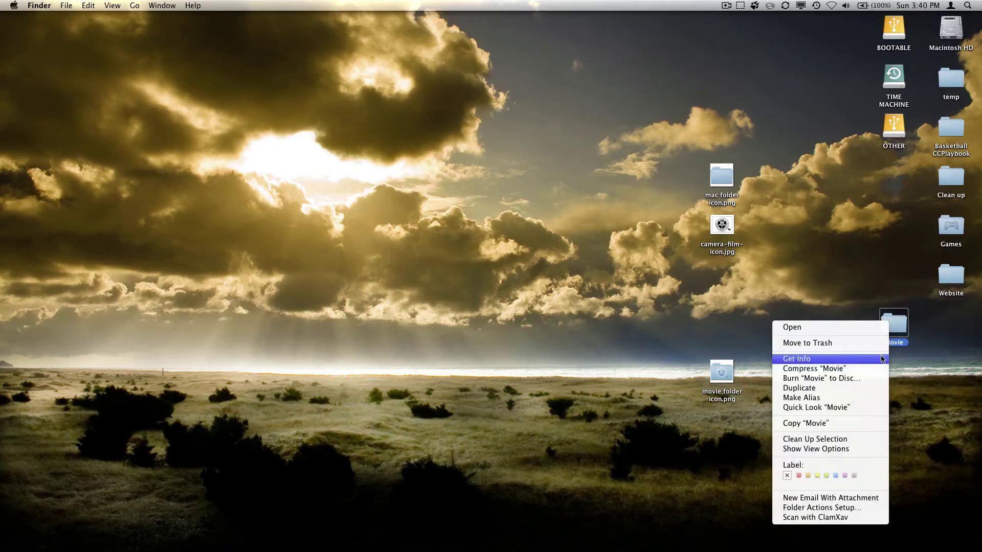
click(809, 359)
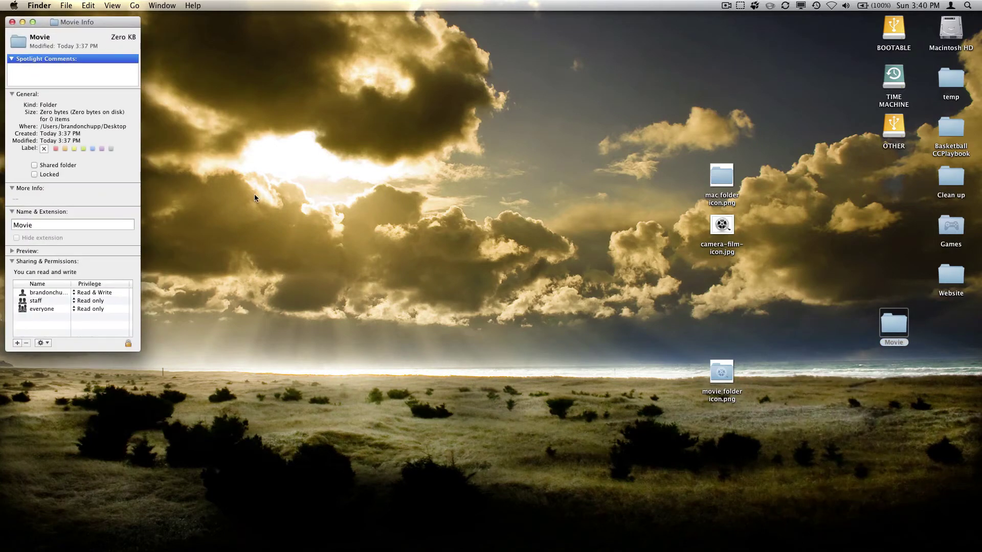
drag(59, 23, 217, 44)
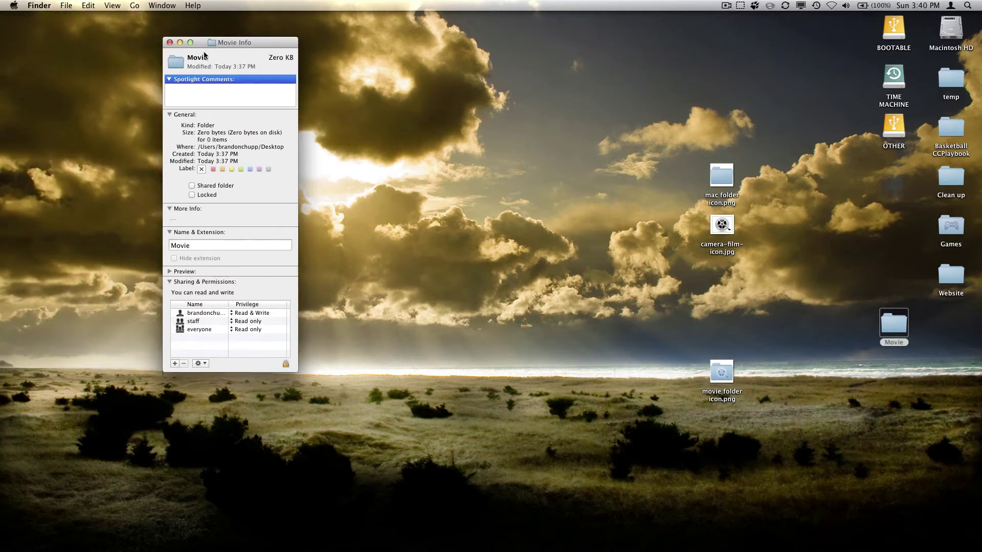
click(179, 65)
key(super+v)
click(82, 5)
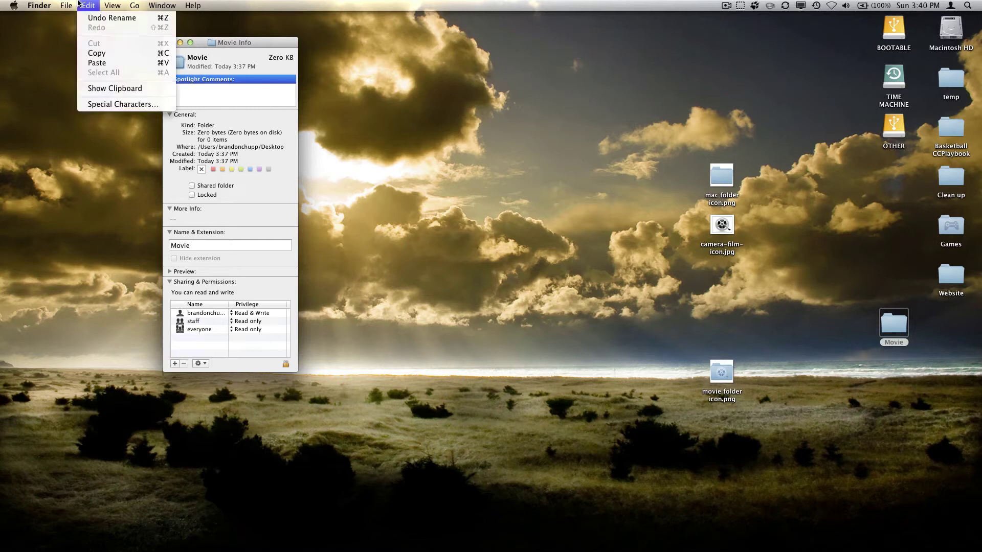
click(107, 62)
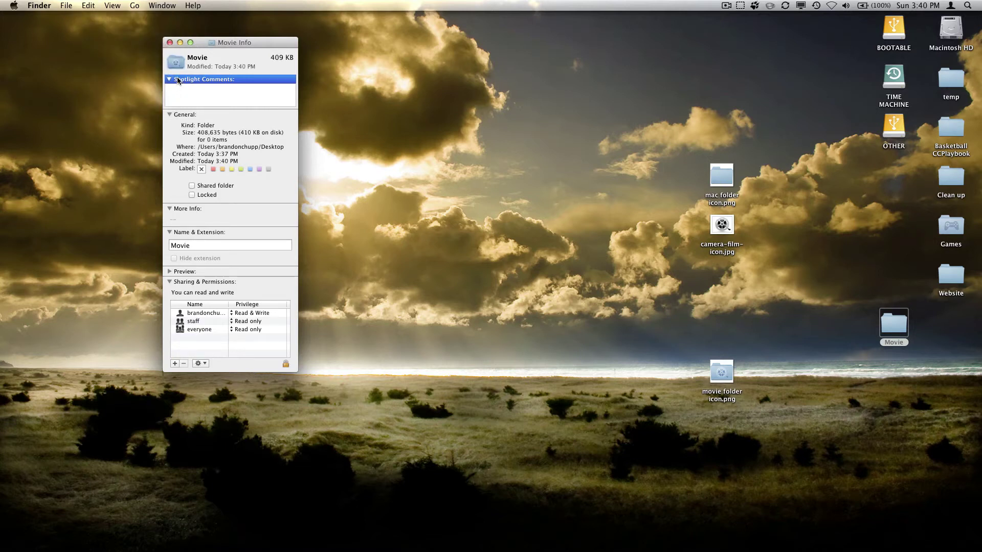
click(170, 43)
click(753, 400)
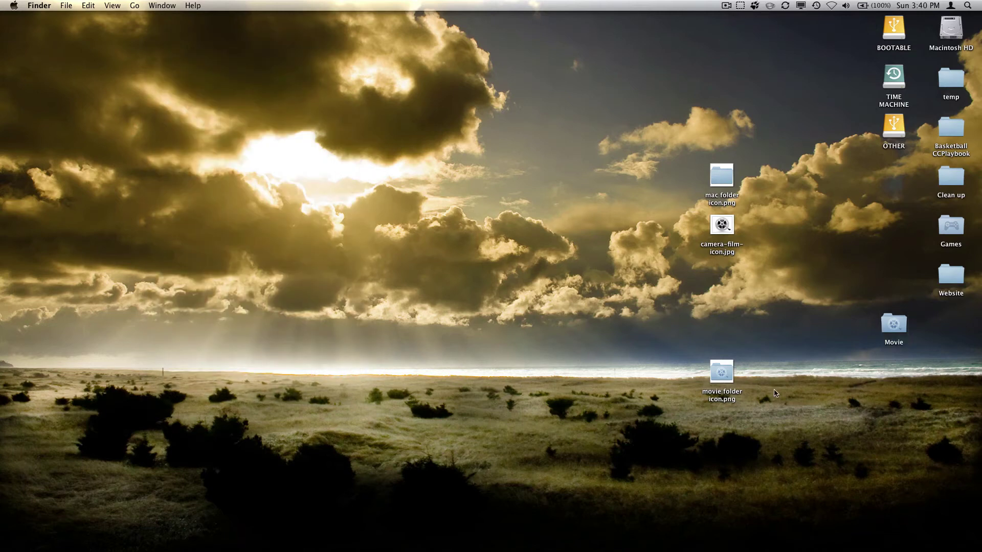
drag(745, 312, 777, 320)
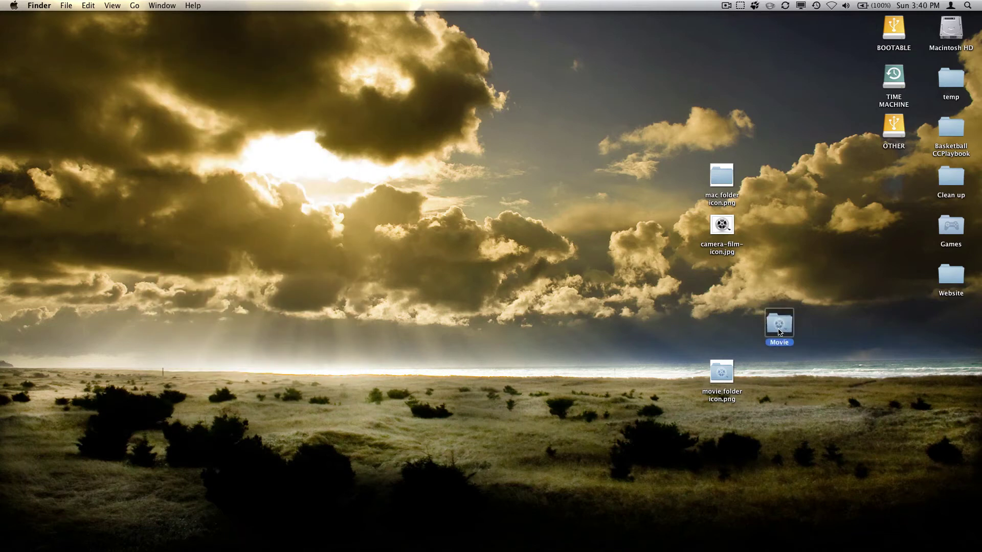